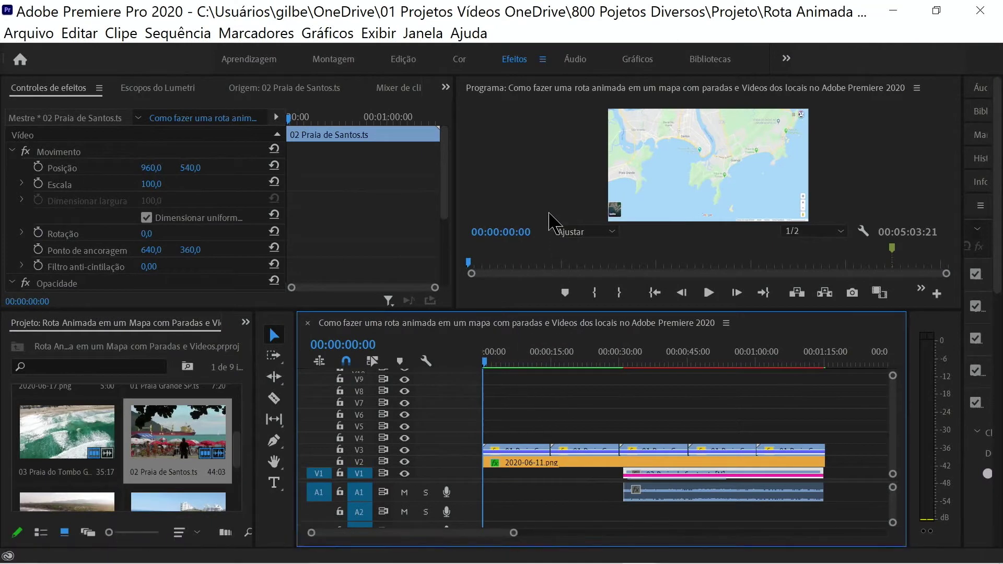
- Play the route animation full-screen and stop it at 00:00:19:18 as the line nears Santos
left_click(542, 194)
key("grave")
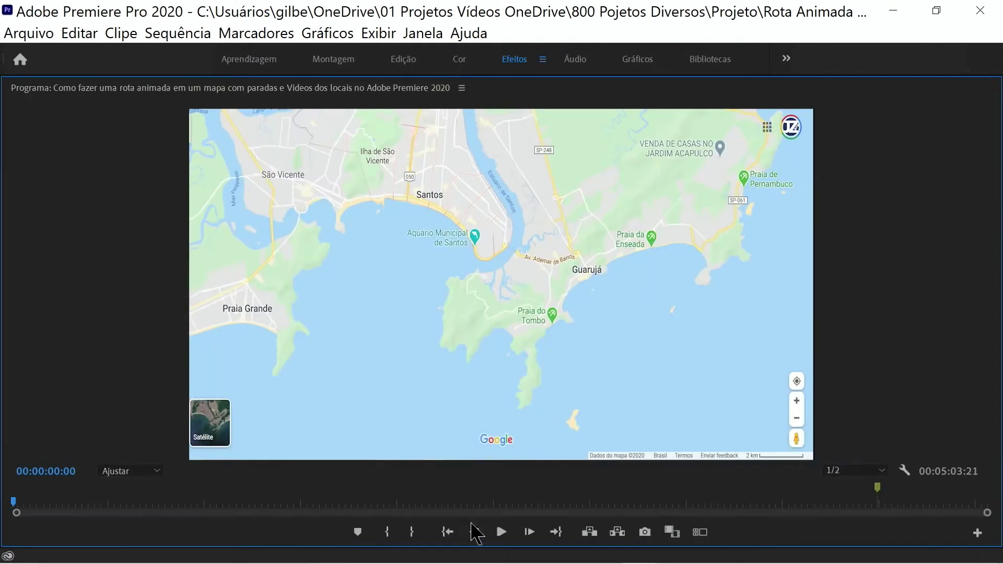
left_click(501, 532)
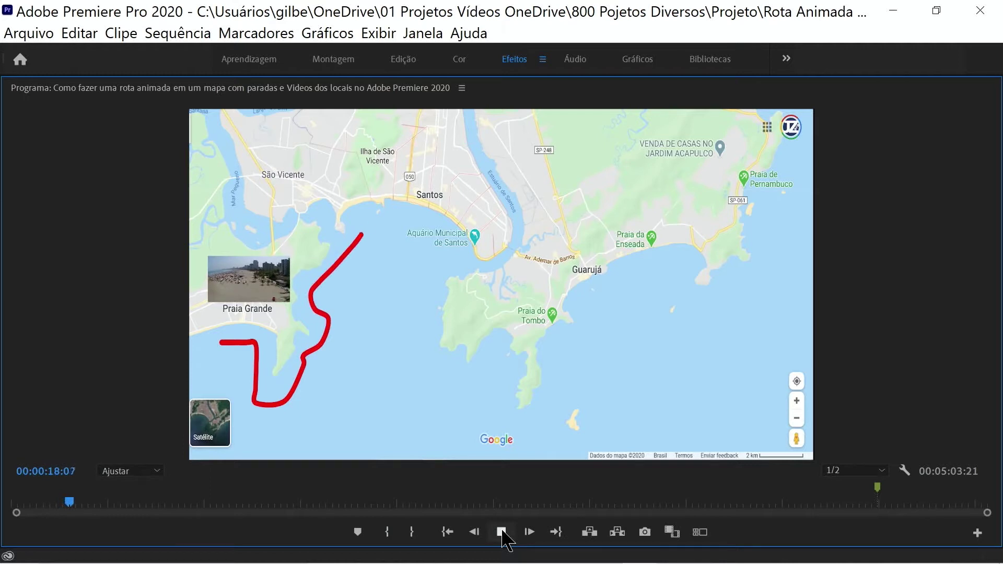
left_click(502, 532)
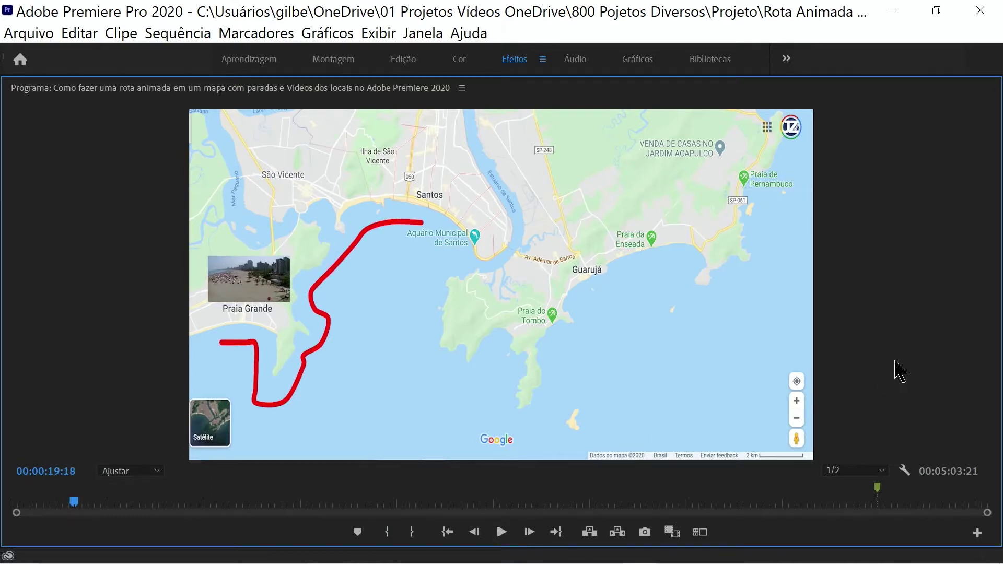
key("grave")
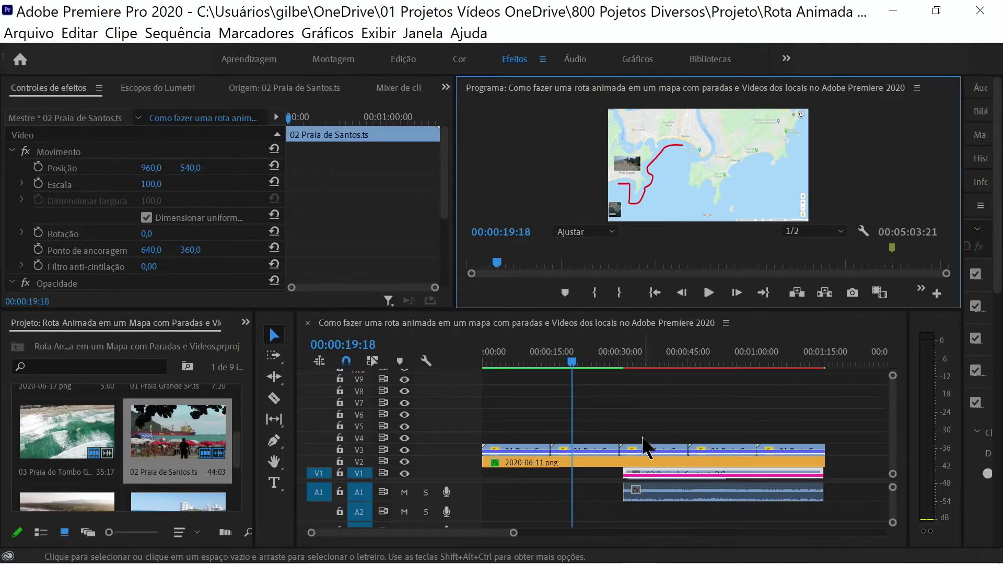
- Park the playhead five frames past the last Escrever keyframe and load 02 Praia de Santos.ts
left_click(615, 463)
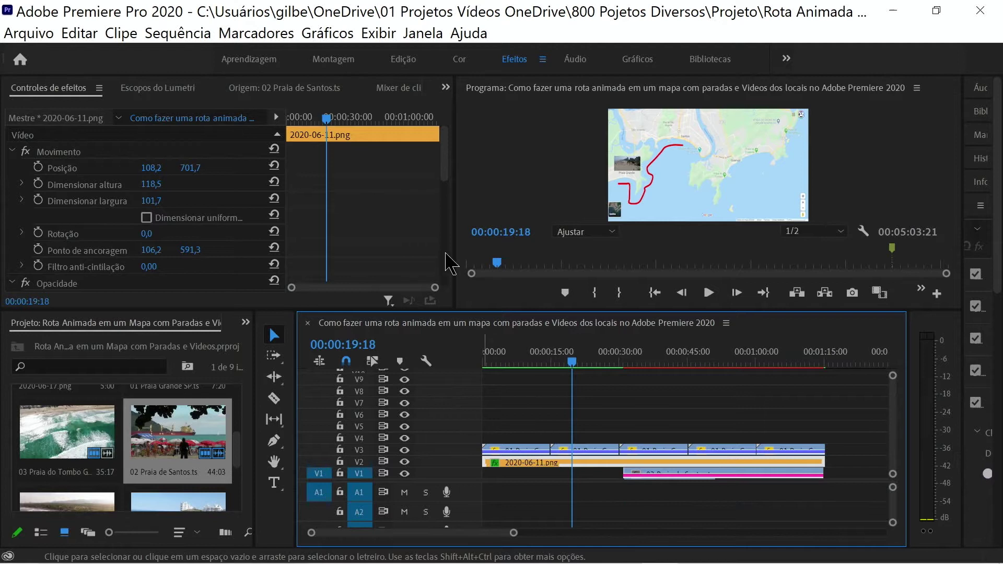
left_click_drag(445, 180, 433, 233)
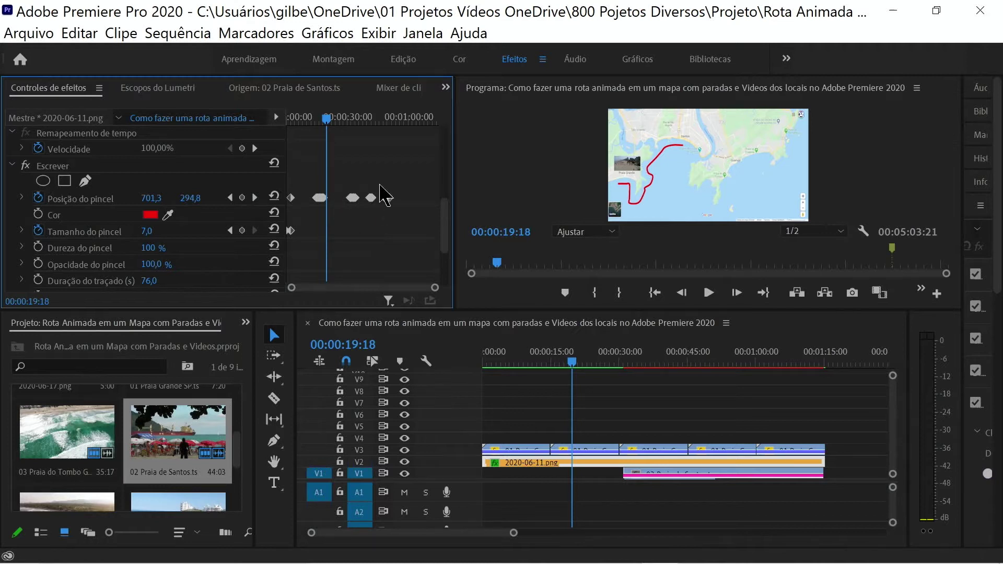
left_click_drag(327, 120, 336, 120)
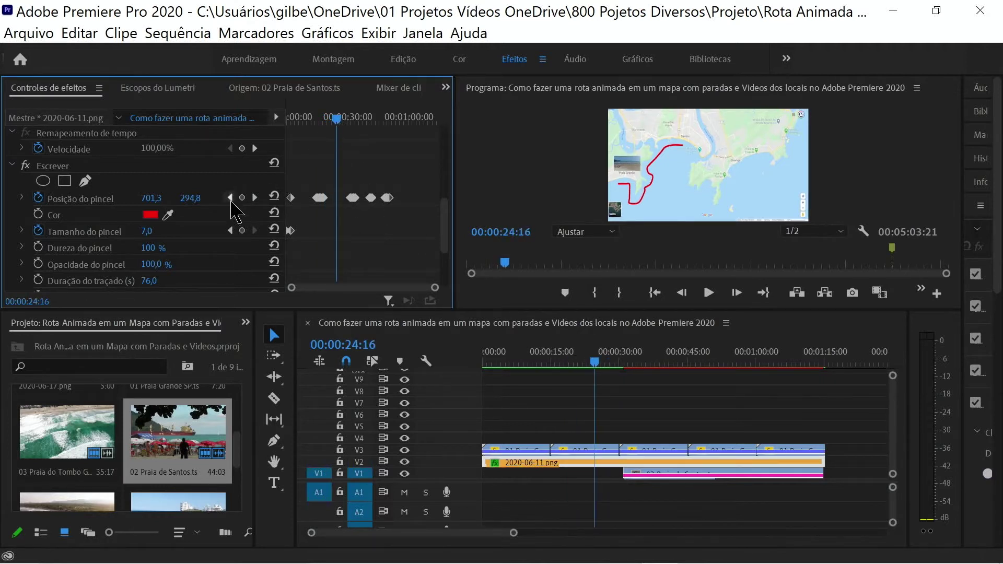
left_click(230, 198)
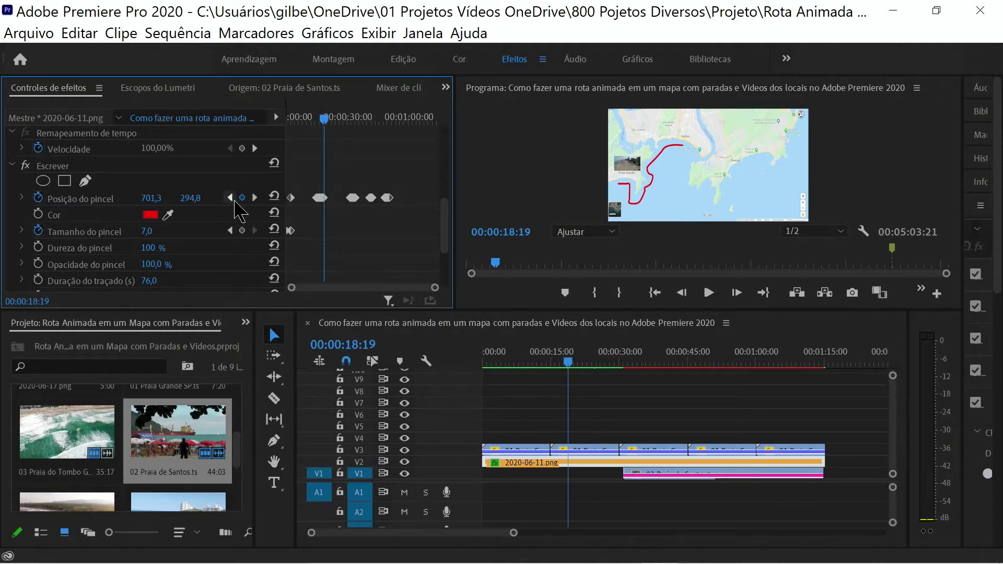
key("shift+Right")
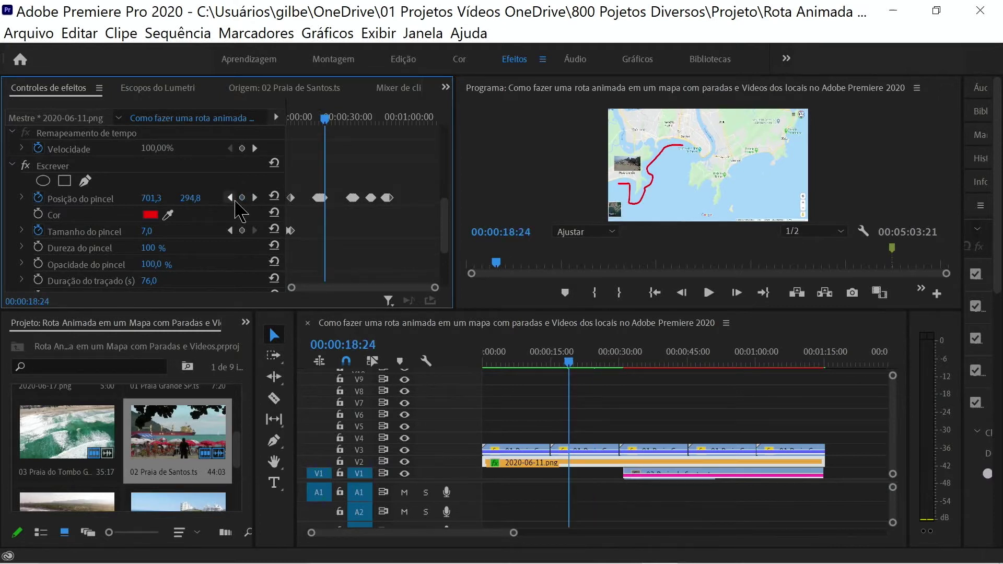
double_click(178, 432)
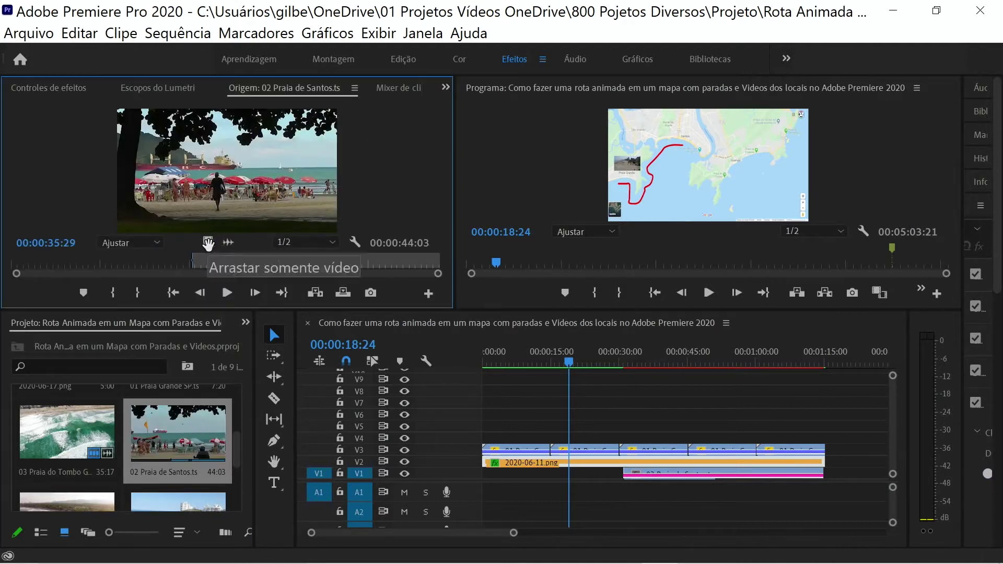
- Put the 02 Praia de Santos video on V5 and resize it into a small inset above Santos
mouse_move(207, 243)
left_mouse_down()
mouse_move(517, 430)
mouse_move(467, 435)
left_mouse_up()
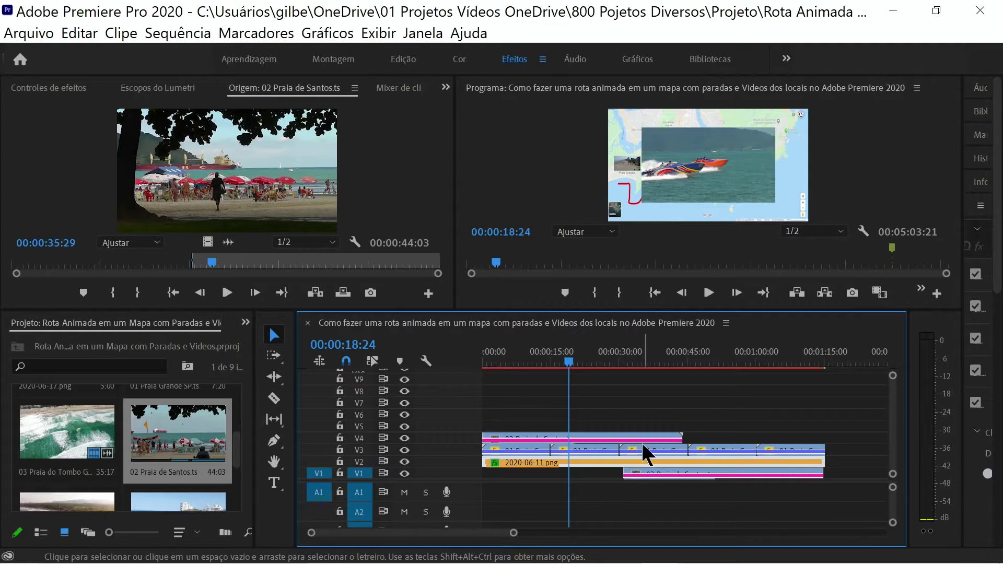
left_click(572, 184)
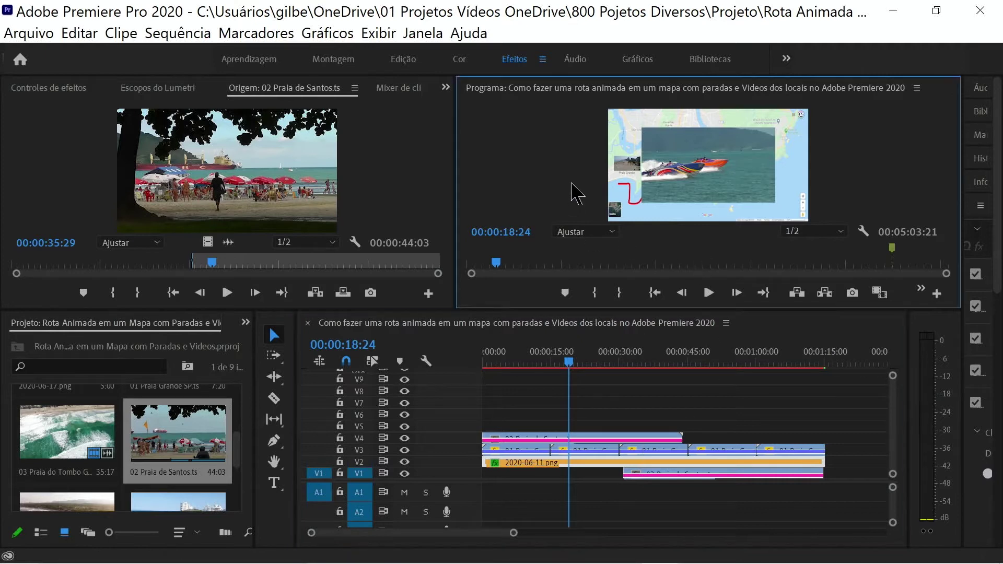
key("grave")
left_click(681, 372)
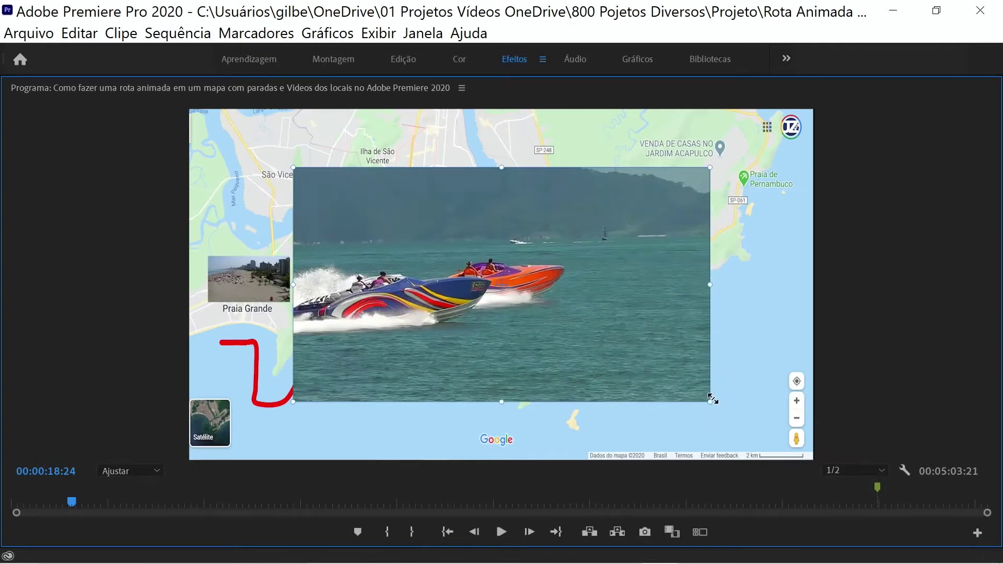
left_click_drag(711, 400, 676, 383)
mouse_move(601, 338)
left_mouse_down()
mouse_move(507, 162)
mouse_move(528, 190)
left_mouse_up()
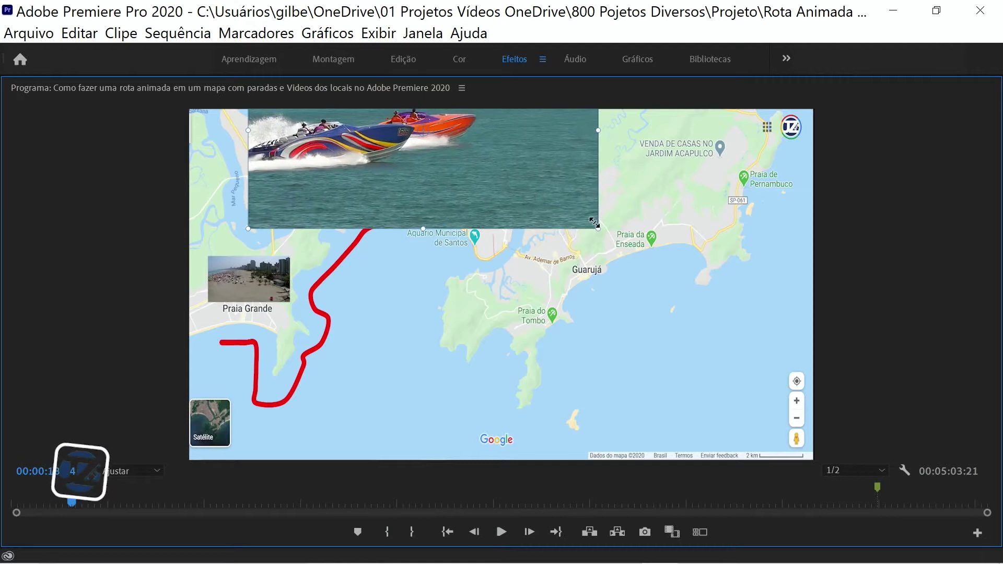
left_click_drag(595, 223, 522, 178)
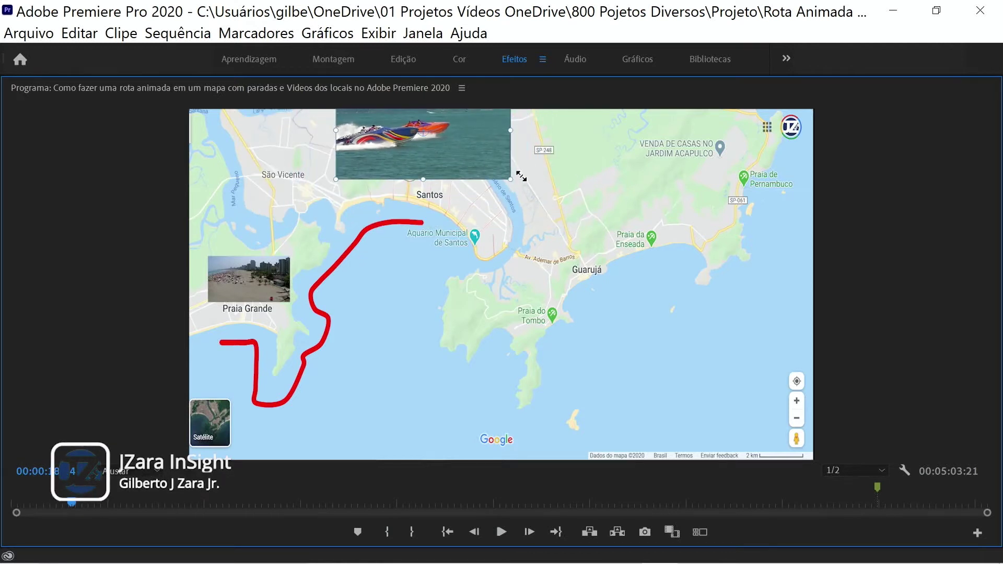
left_click_drag(468, 156, 494, 161)
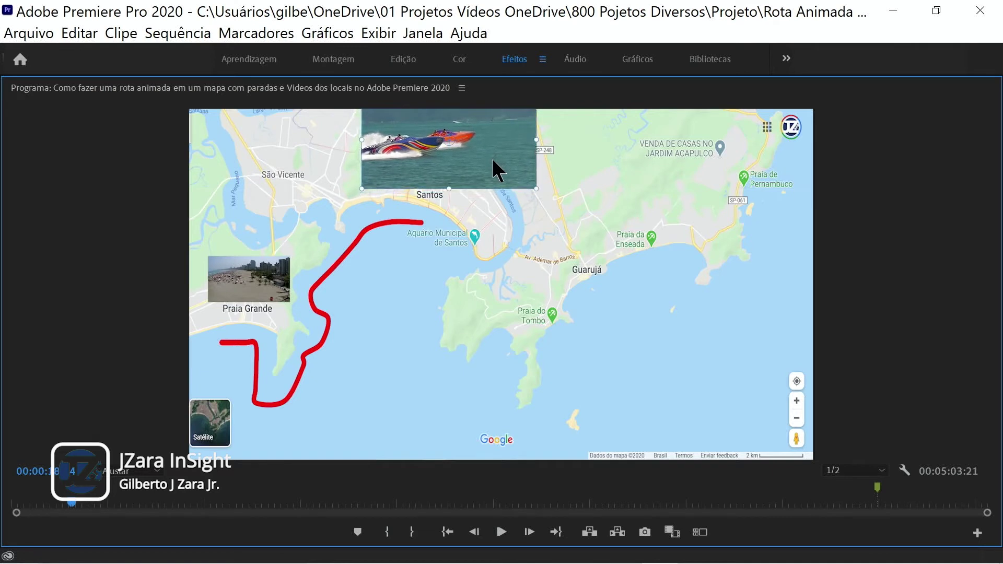
left_click_drag(537, 188, 488, 183)
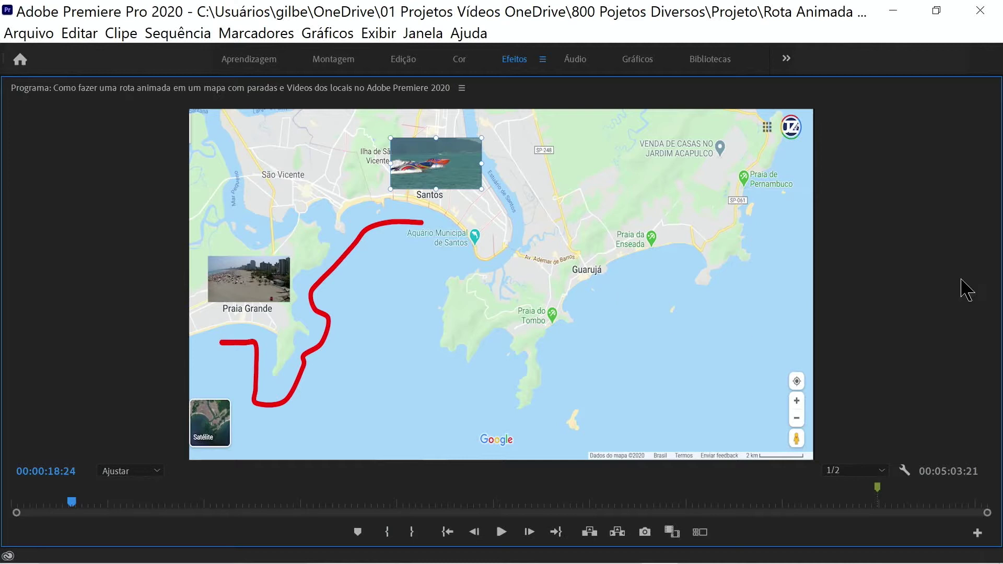
key("grave")
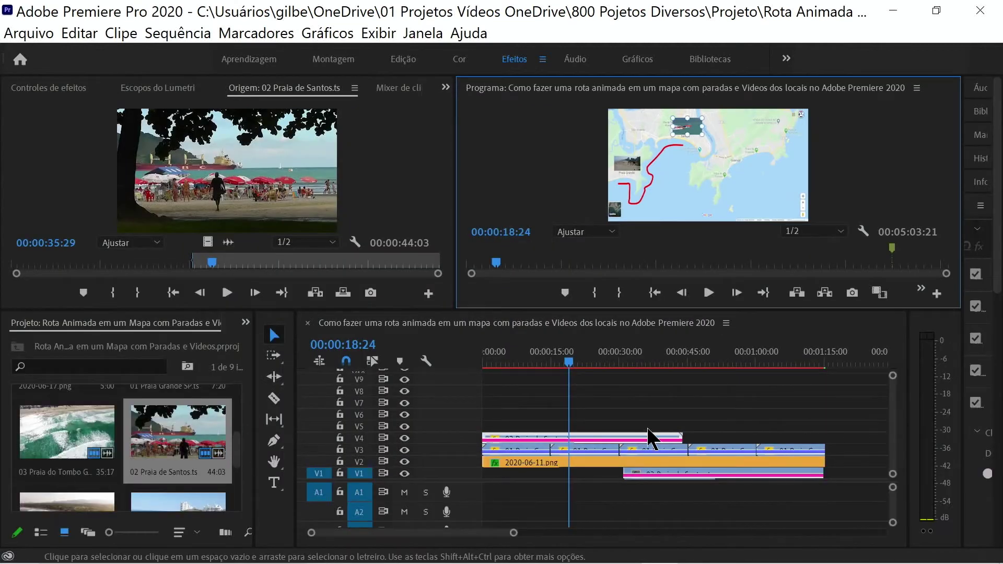
- Show the Santos clip's Effect Controls and add Posição and Escala keyframes at 00:00:18:24
left_click(445, 88)
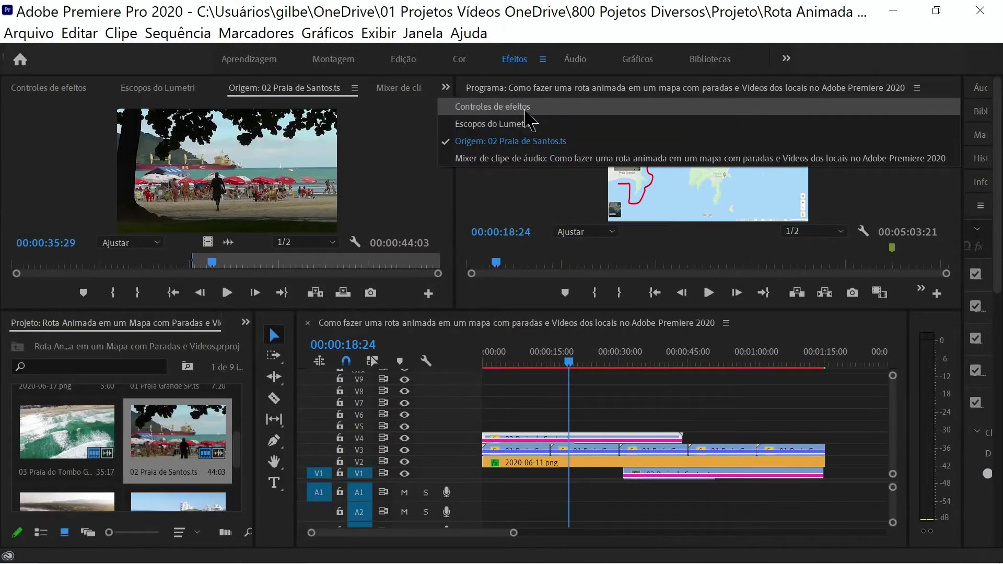
left_click(493, 107)
left_click(588, 463)
left_click(588, 435)
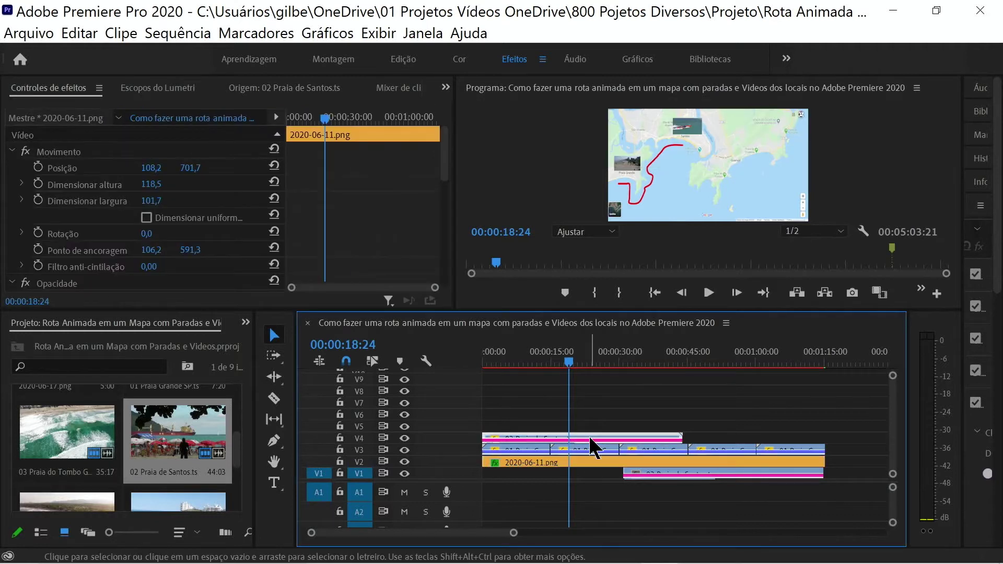
left_click(39, 168)
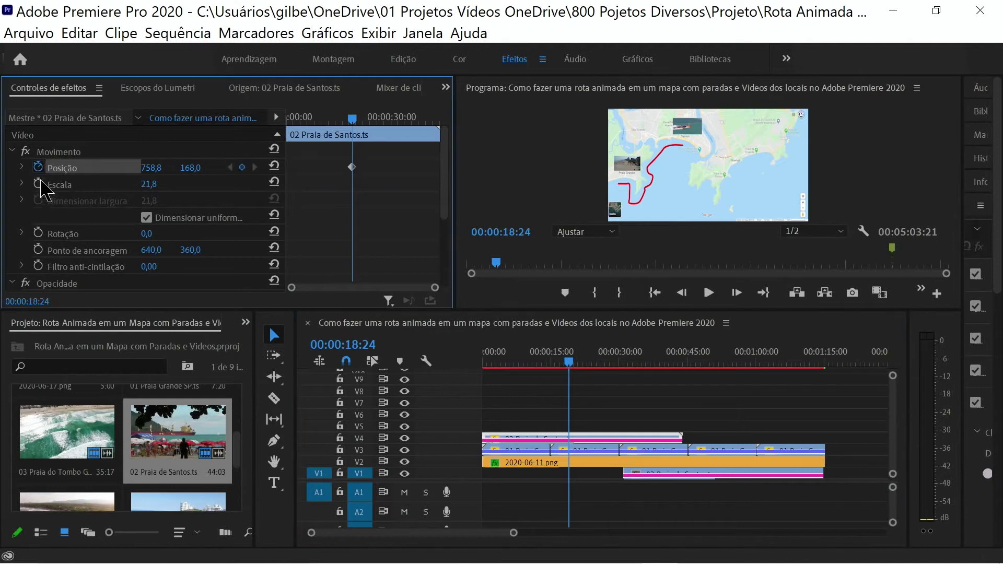
left_click(38, 185)
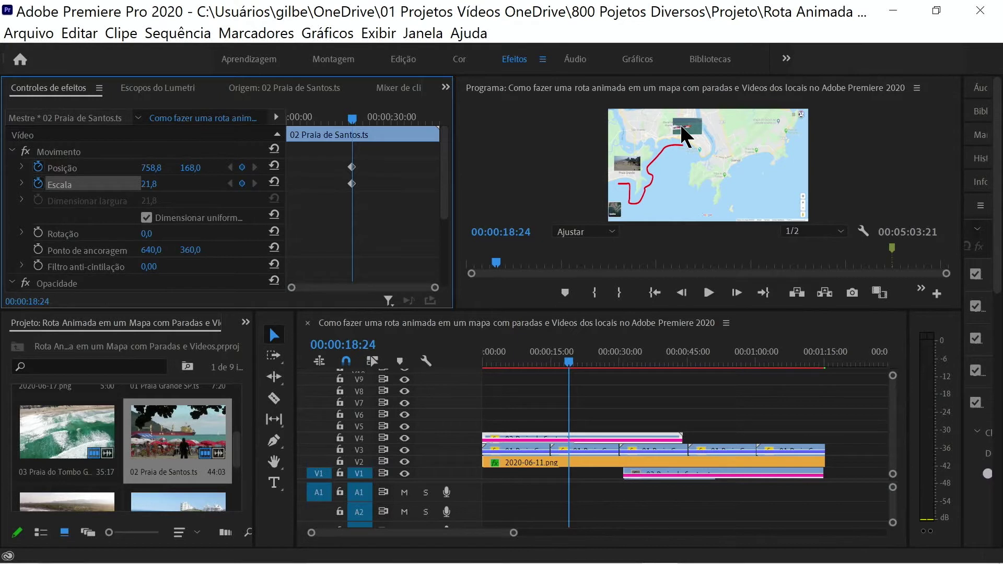
- Key the Santos clip's Escala to 0 at 00:00:18:19, five frames earlier
key("shift+Left")
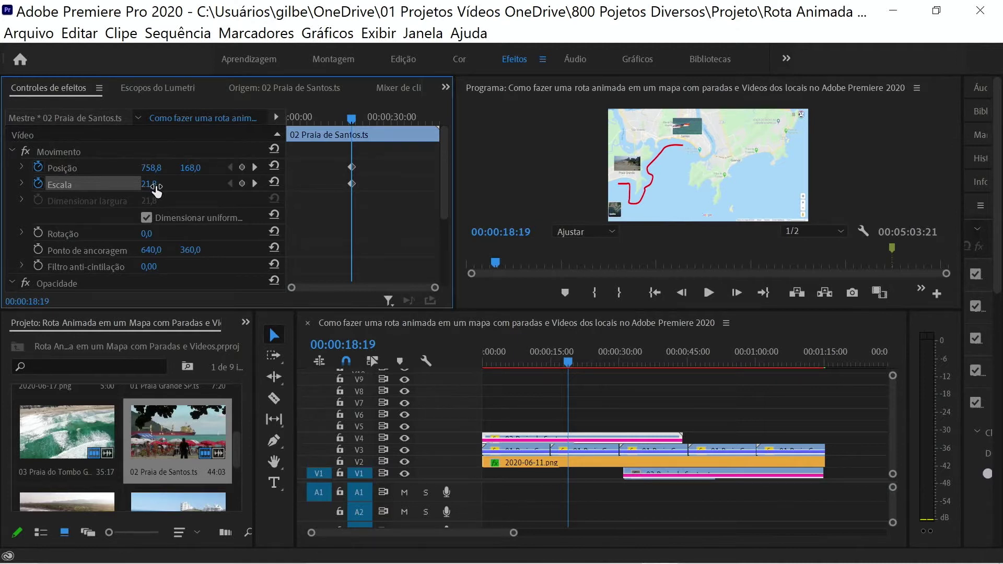
left_click_drag(156, 187, 5, 202)
mouse_move(352, 119)
left_mouse_down()
mouse_move(282, 120)
mouse_move(361, 121)
mouse_move(340, 122)
left_mouse_up()
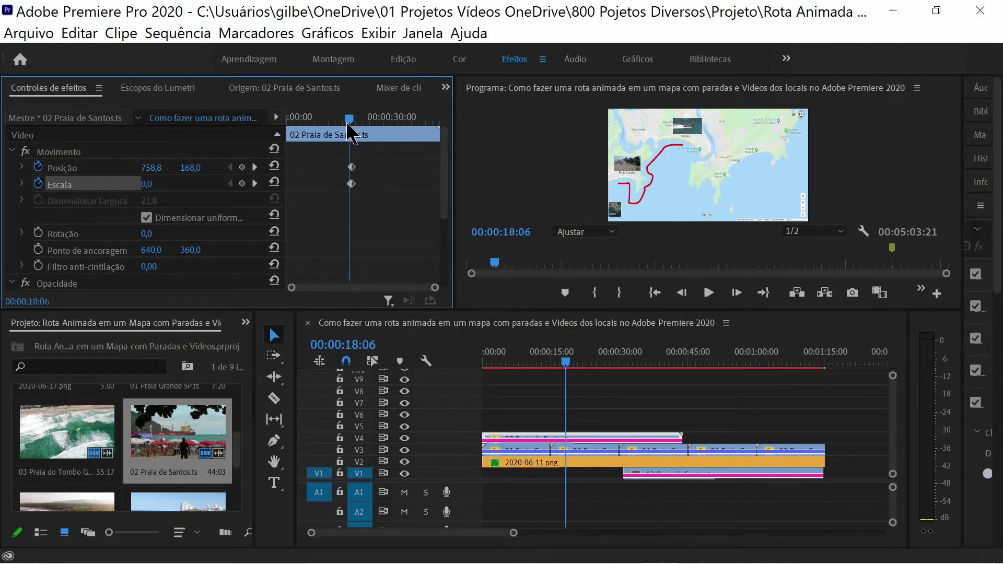
- Preview the Santos inset popping in full-screen, then return to the 00:00:18:24 scale keyframe
key("grave")
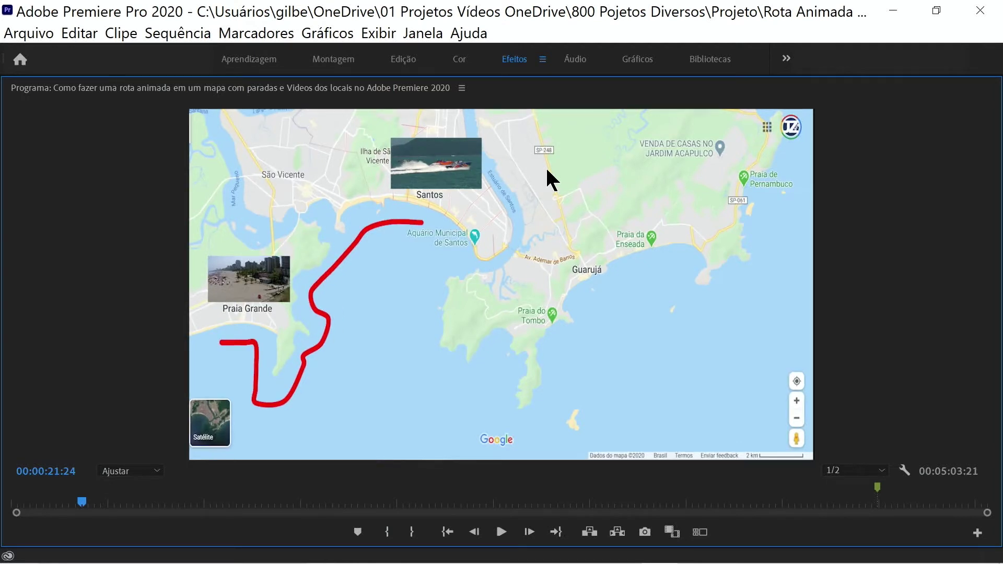
key("grave")
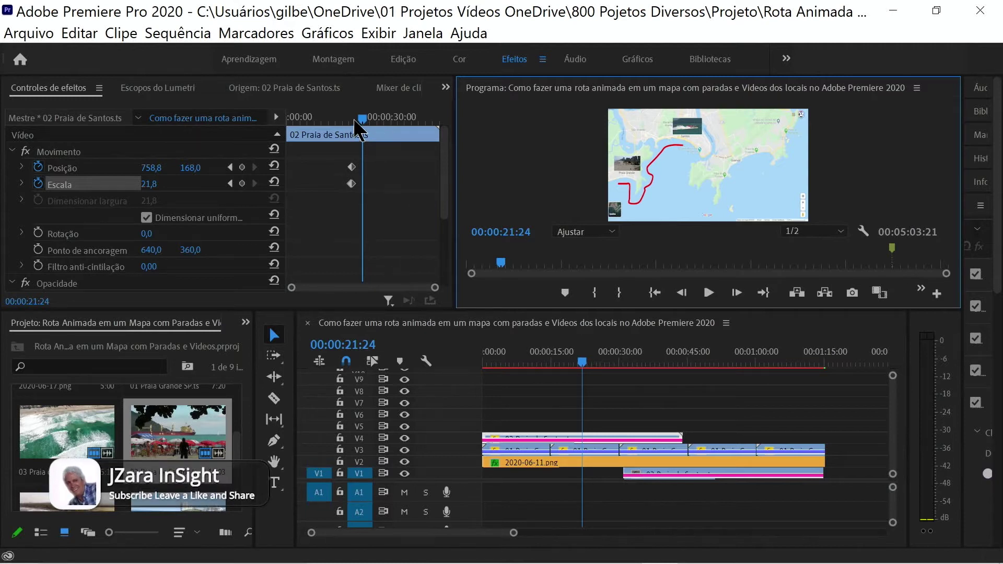
left_click(230, 183)
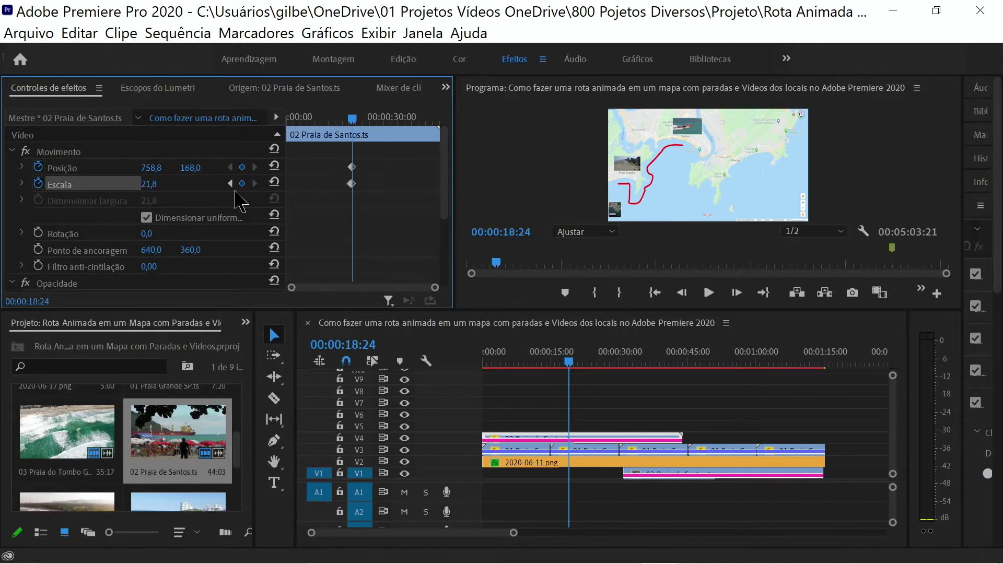
- At 00:00:19:14, enlarge the Santos clip to scale 95,1 at position 968,8 / 385,5
key("shift+Right")
key("shift+Right")
key("shift+Right")
left_click_drag(291, 288, 343, 296)
left_click(687, 125)
mouse_move(702, 134)
left_mouse_down()
mouse_move(739, 159)
mouse_move(741, 174)
left_mouse_up()
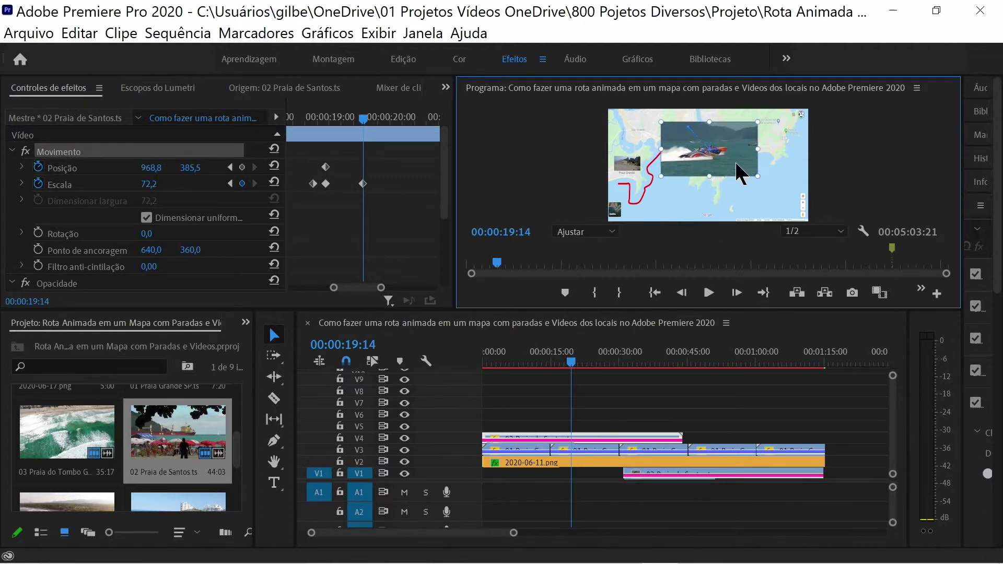
left_click_drag(755, 176, 763, 184)
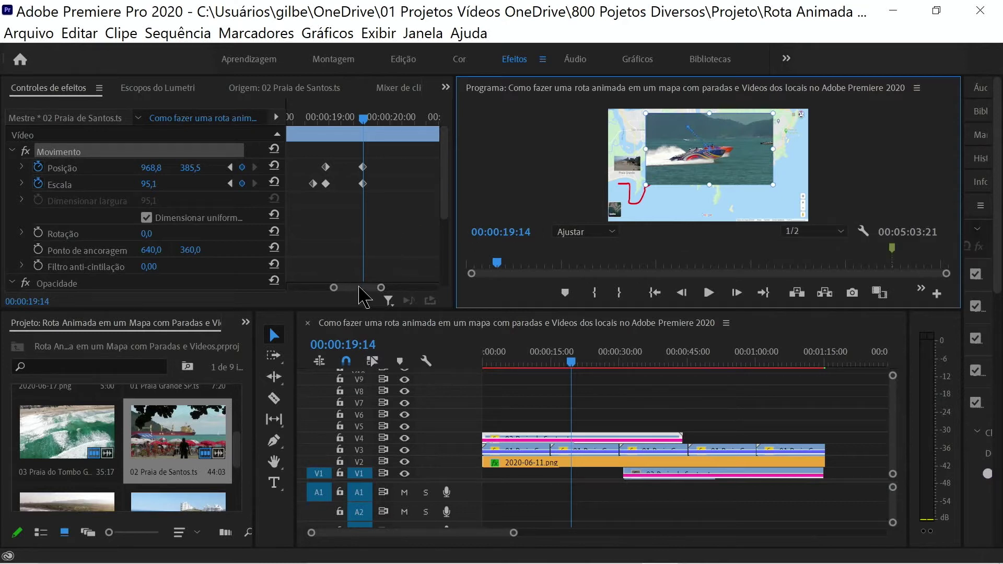
left_click_drag(381, 288, 372, 289)
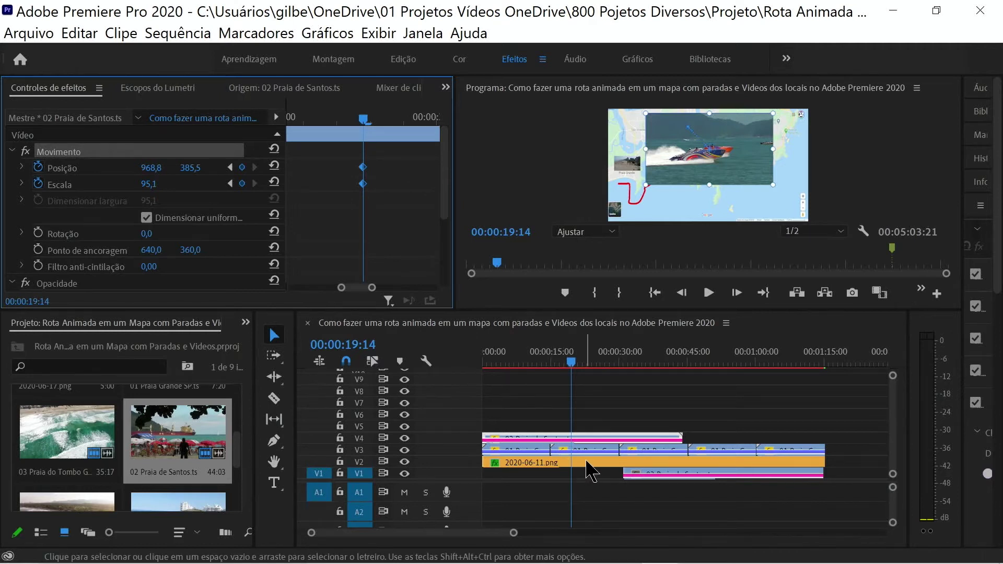
- Move to 00:00:30:16, just before the next route keyframe, and select the Praia de Santos clip
left_click(589, 463)
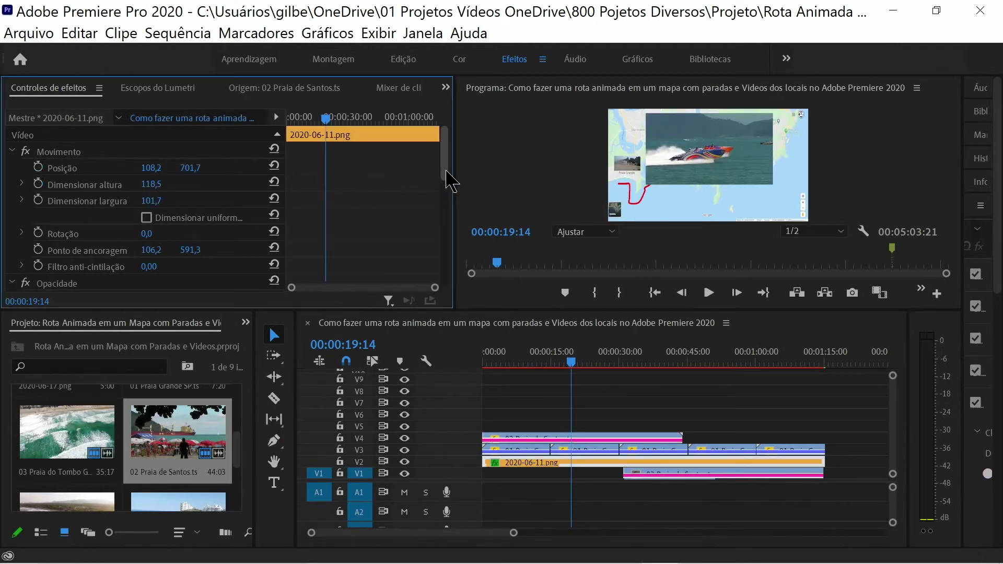
left_click_drag(445, 180, 444, 227)
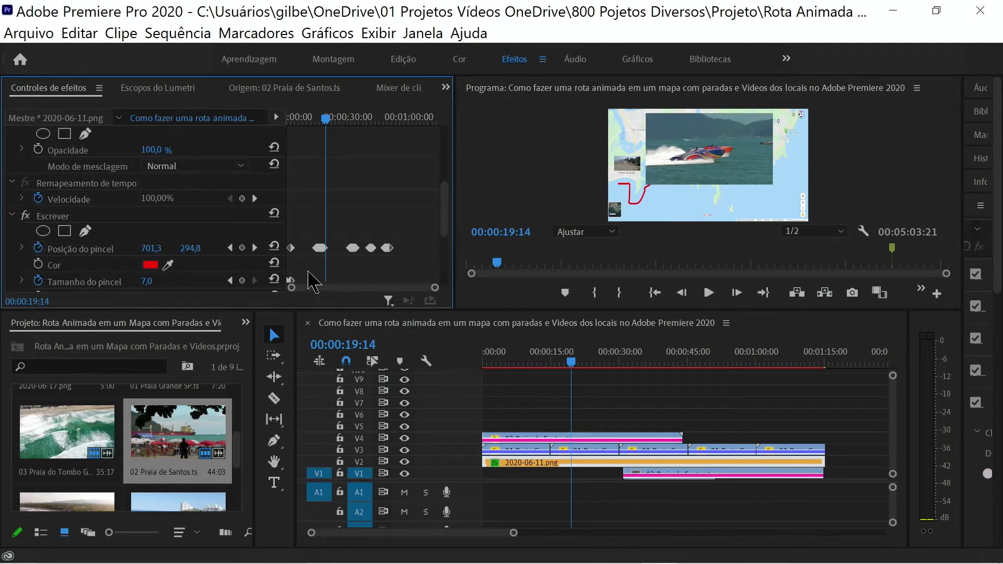
left_click(255, 249)
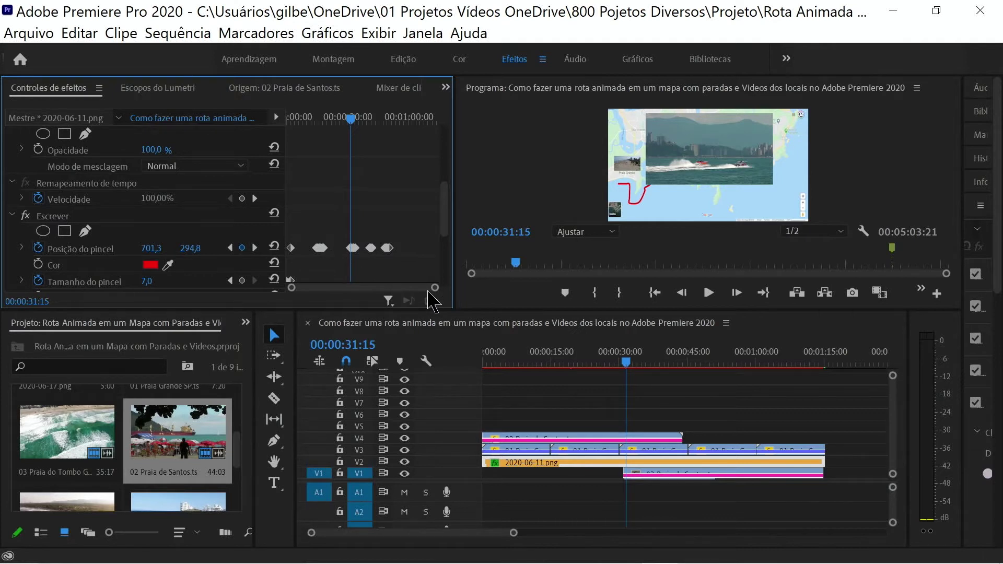
key("j")
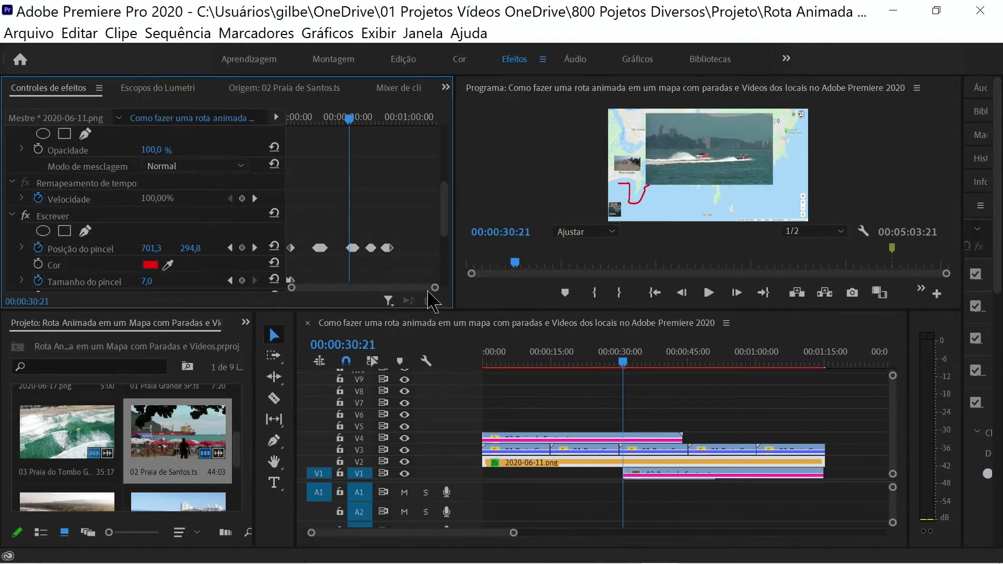
key("Left")
key("Left")
key("Left")
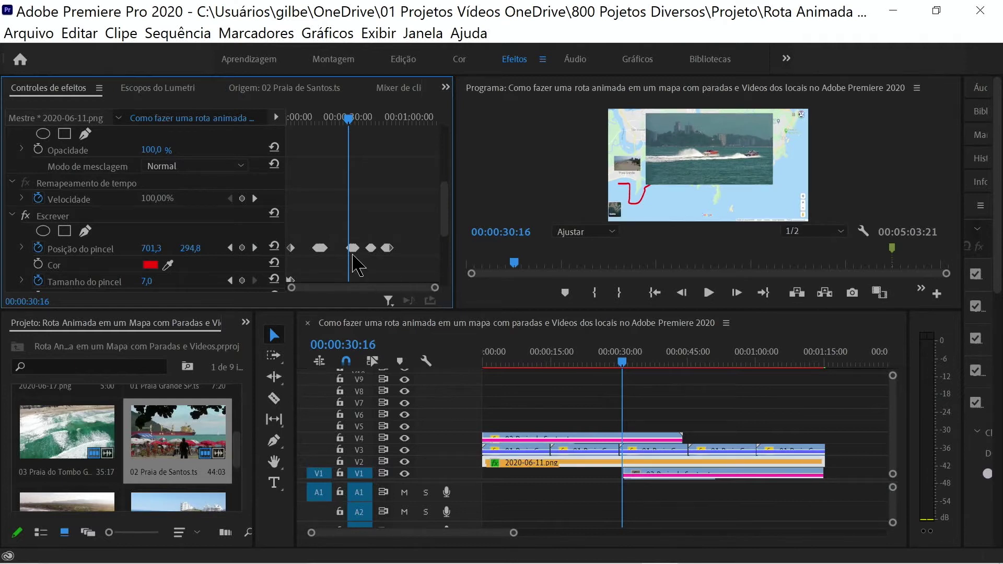
left_click(602, 439)
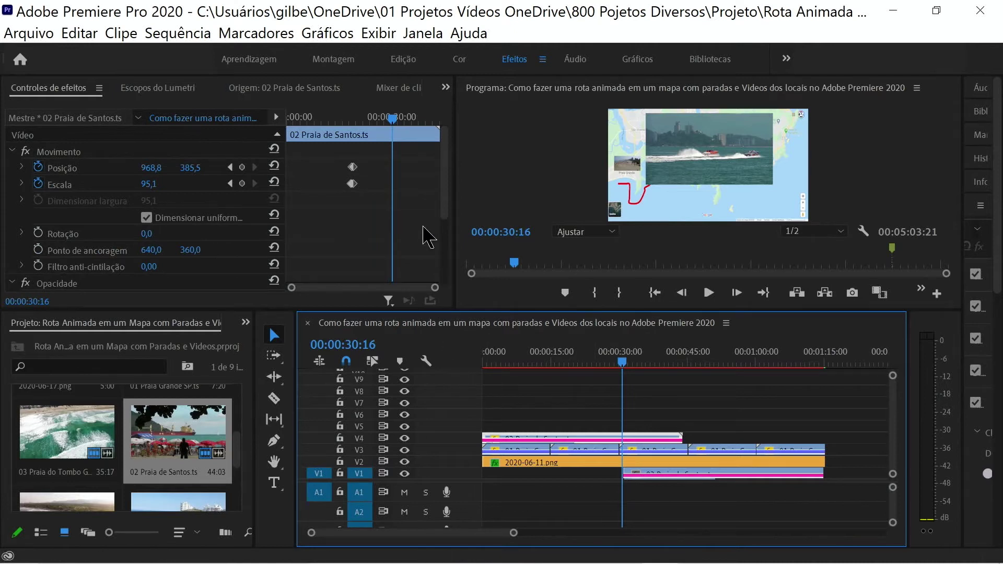
- Add Position and Scale keyframes at 00:00:30:16 holding scale 95,1, then return to 00:00:11:05
left_click(379, 255)
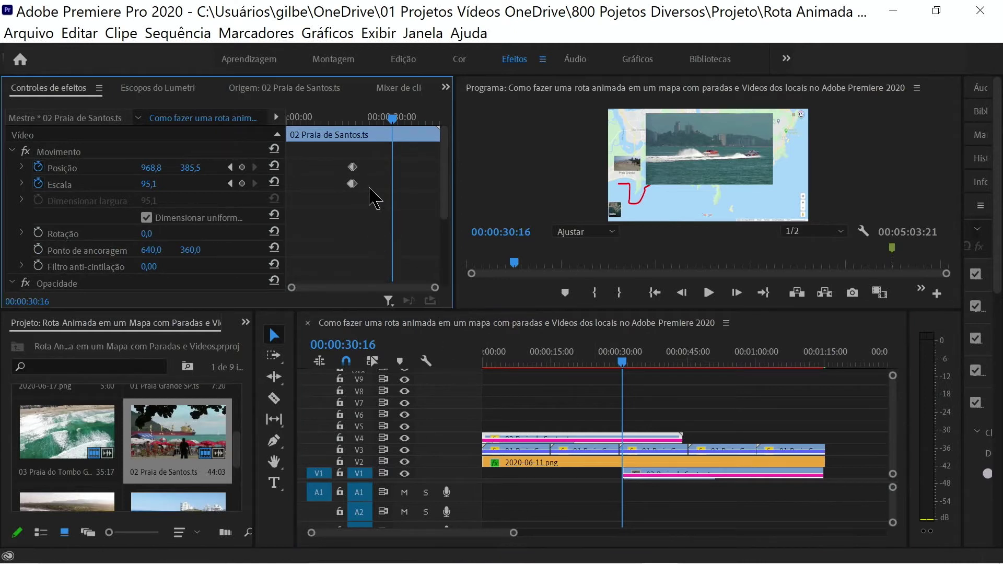
key("ctrl+v")
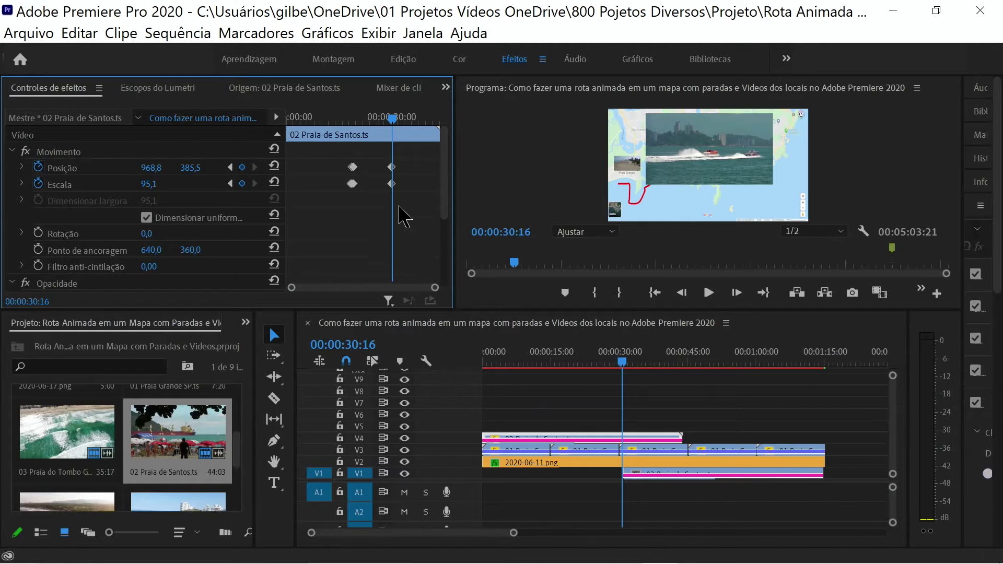
mouse_move(397, 125)
left_mouse_down()
mouse_move(377, 129)
mouse_move(395, 120)
left_mouse_up()
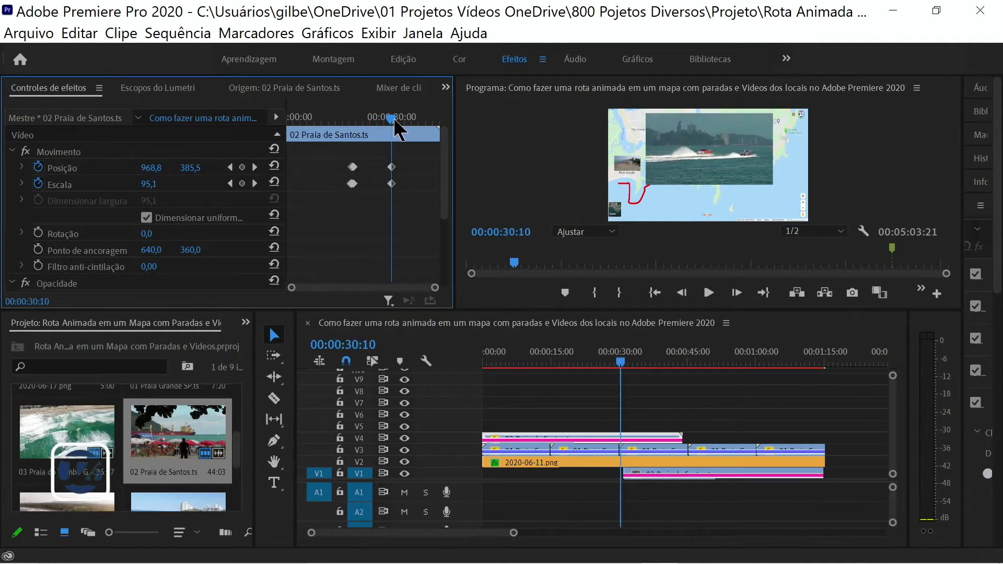
left_click(255, 183)
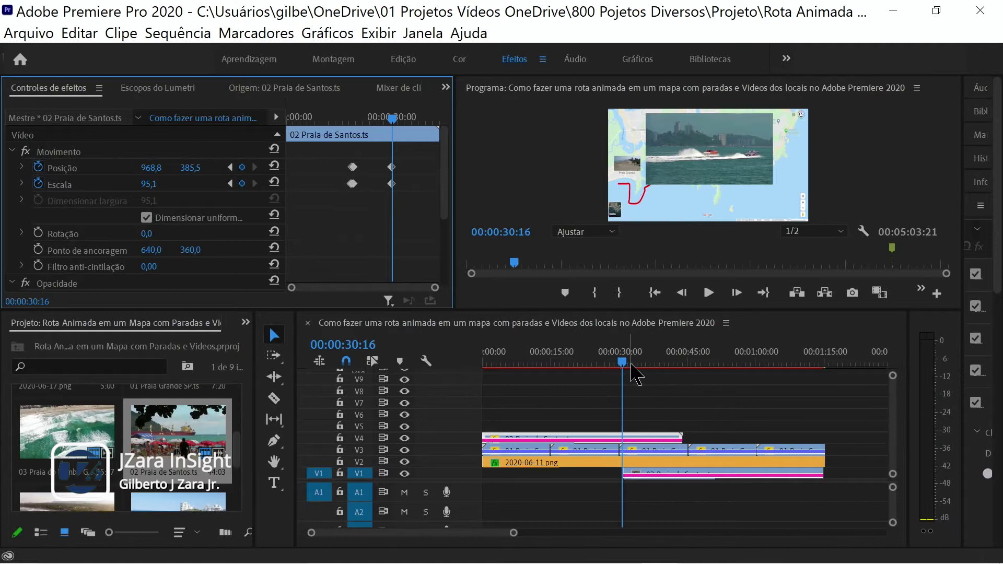
left_click_drag(622, 363, 534, 363)
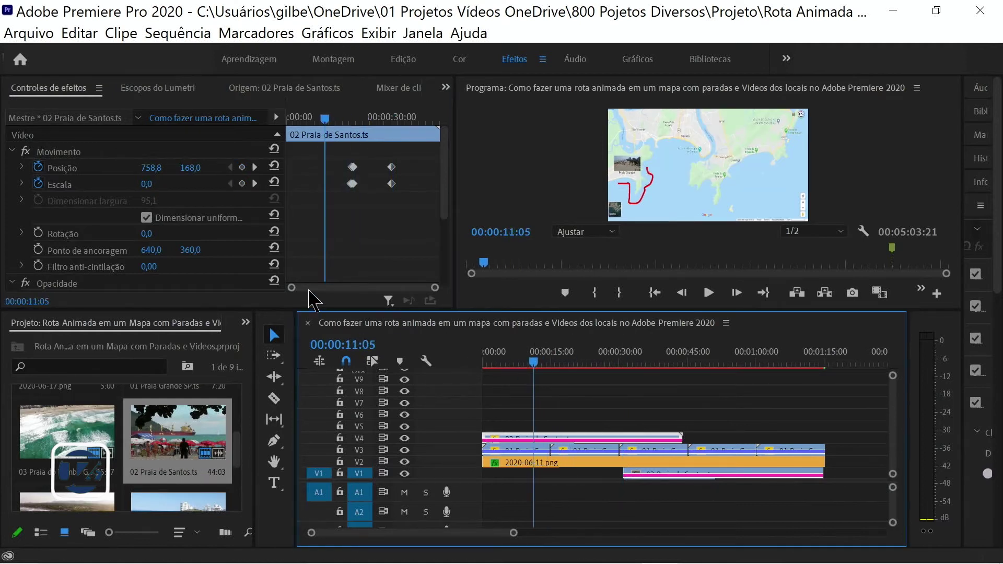
- Zoom to the keyframes around 00:00:18:24 and select the small-inset Position and Scale keyframes there
scroll(329, 289, "up", 3)
scroll(331, 294, "down", 3)
scroll(316, 289, "down", 2)
scroll(298, 289, "down", 2)
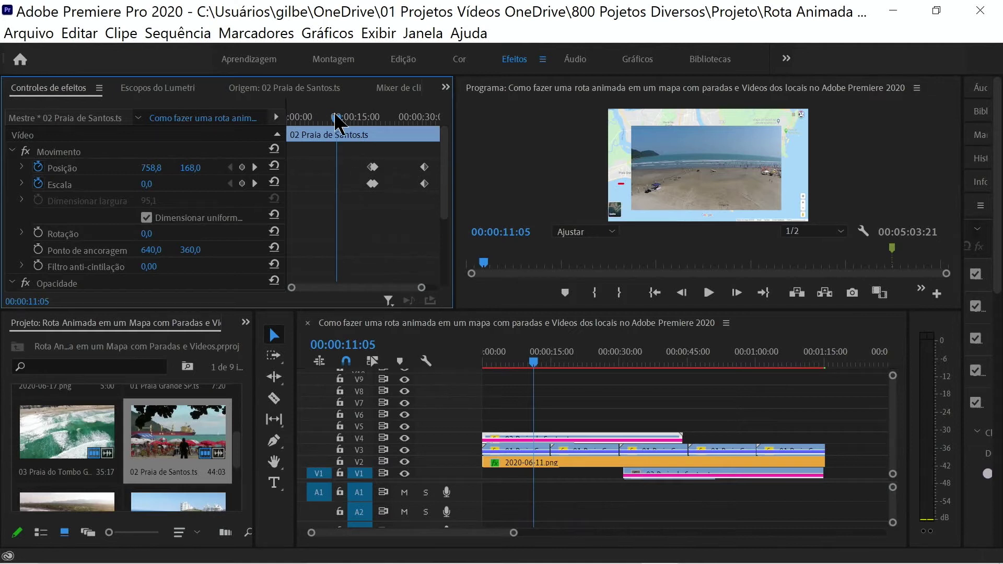
left_click_drag(337, 118, 371, 117)
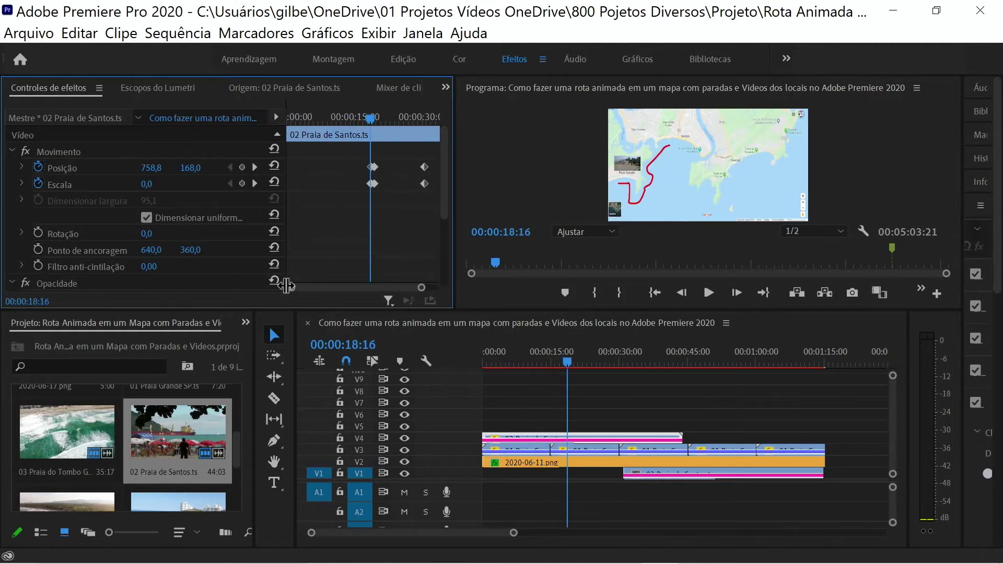
left_click_drag(286, 286, 336, 288)
left_click_drag(366, 118, 388, 120)
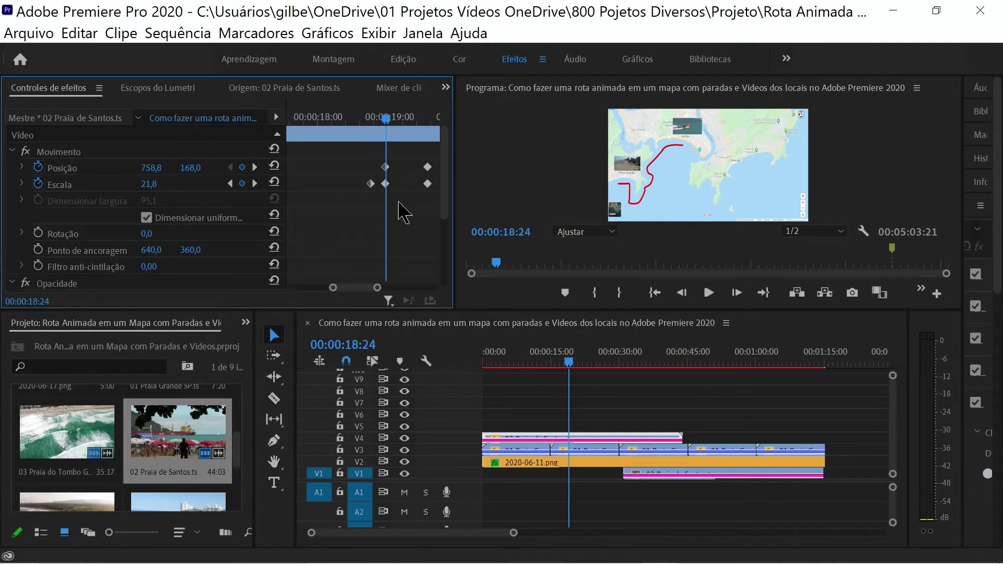
left_click_drag(378, 289, 369, 288)
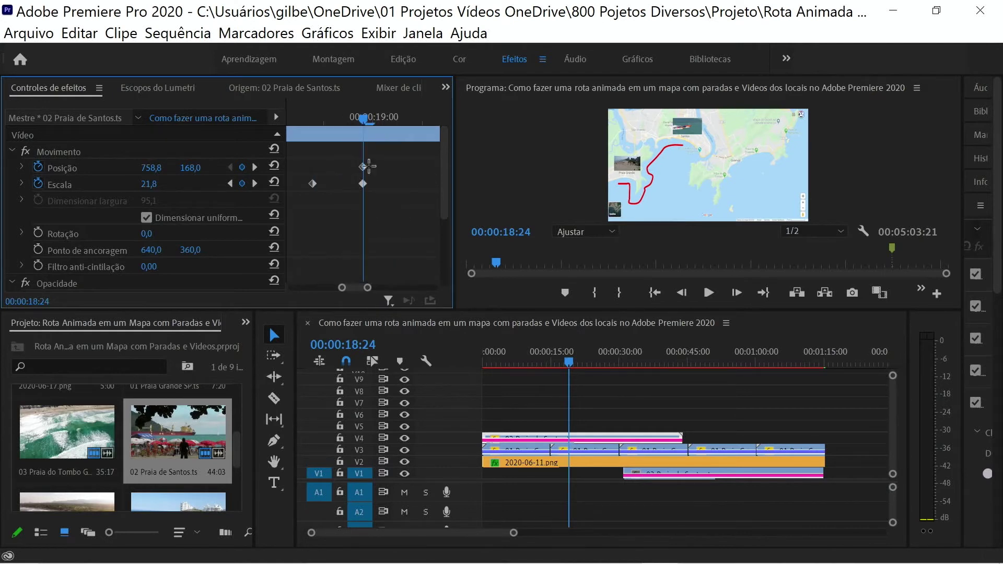
left_click_drag(379, 203, 381, 206)
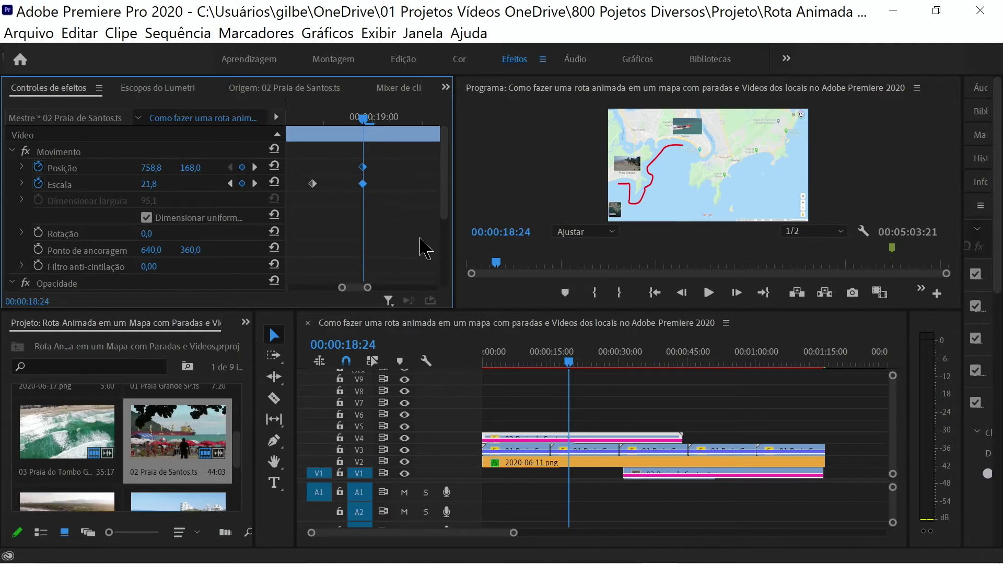
left_click_drag(368, 289, 391, 290)
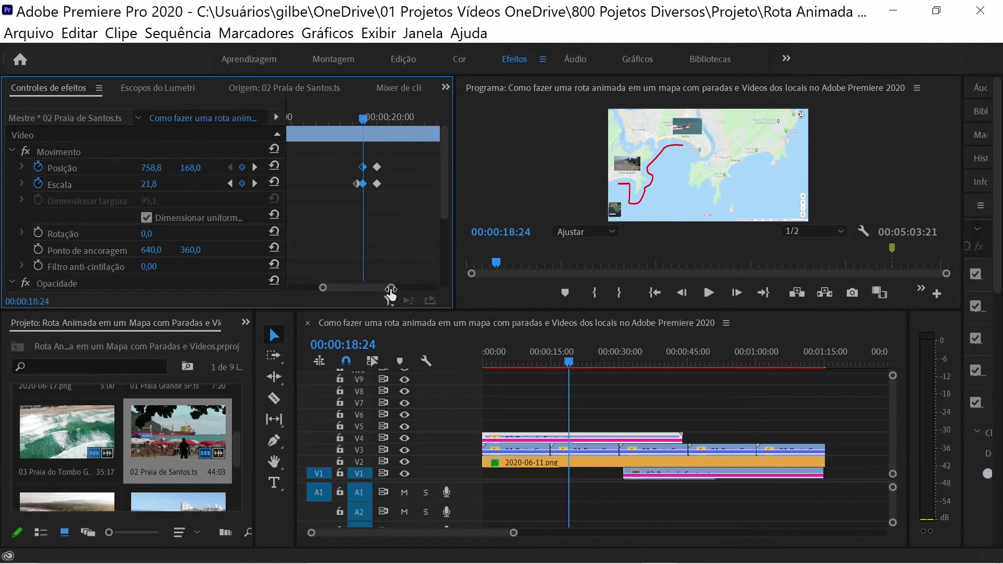
left_click_drag(363, 119, 387, 124)
mouse_move(387, 288)
left_mouse_down()
mouse_move(412, 291)
mouse_move(299, 289)
left_mouse_up()
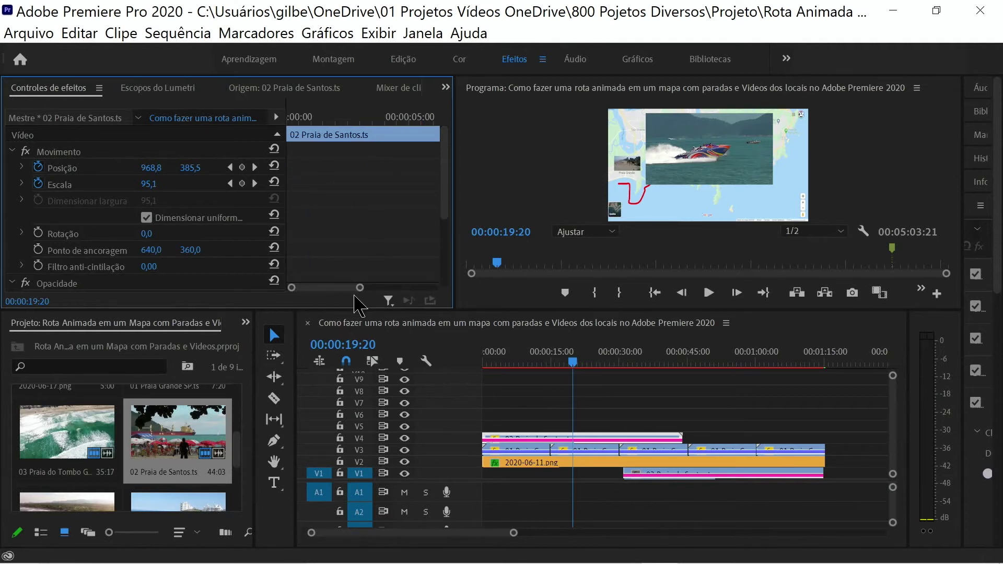
- Paste the small-inset keyframes at 00:00:31:01 so the clip shrinks back to 21,8 at 758,8 / 168,0
left_click_drag(360, 288, 434, 288)
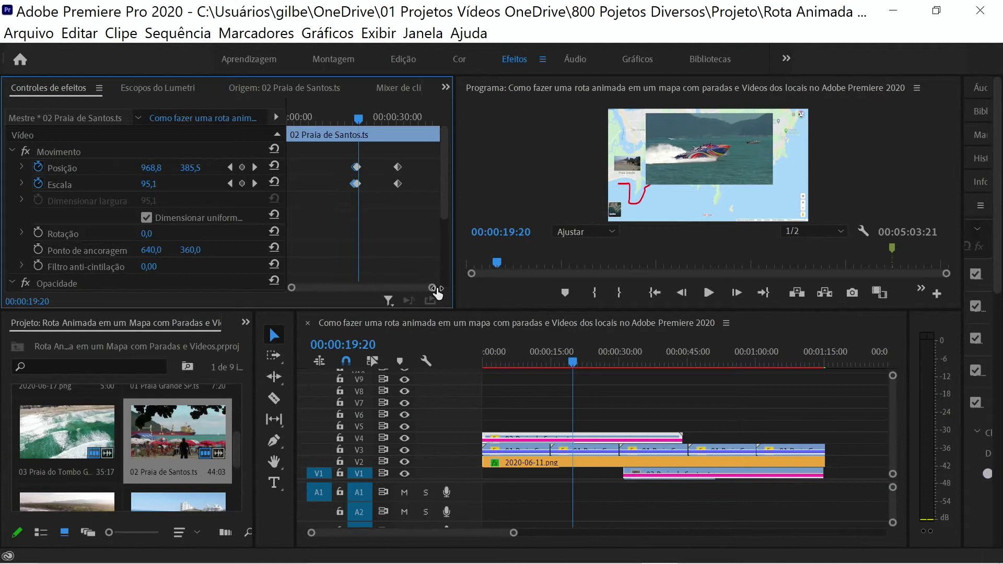
left_click_drag(356, 123, 400, 125)
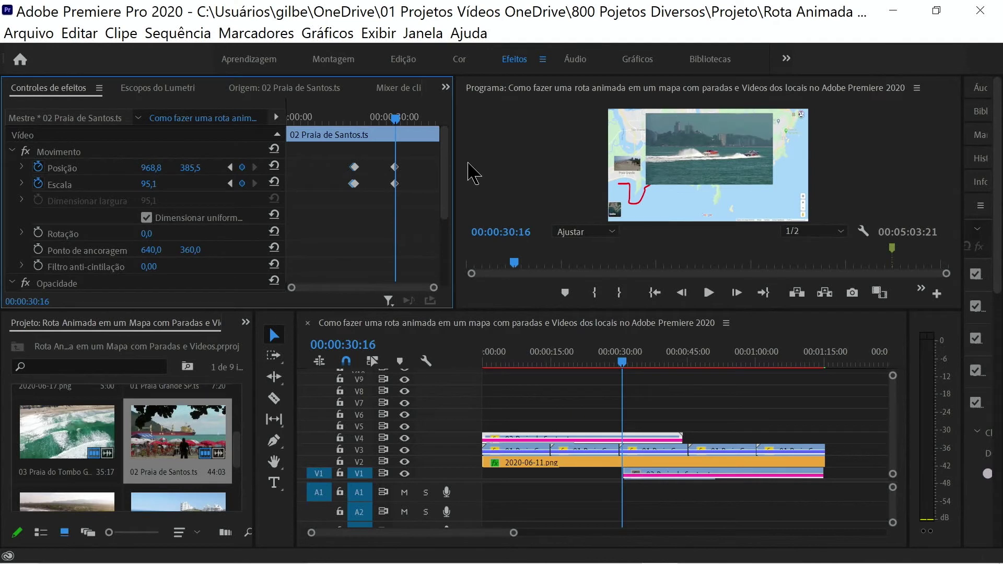
left_click(231, 183)
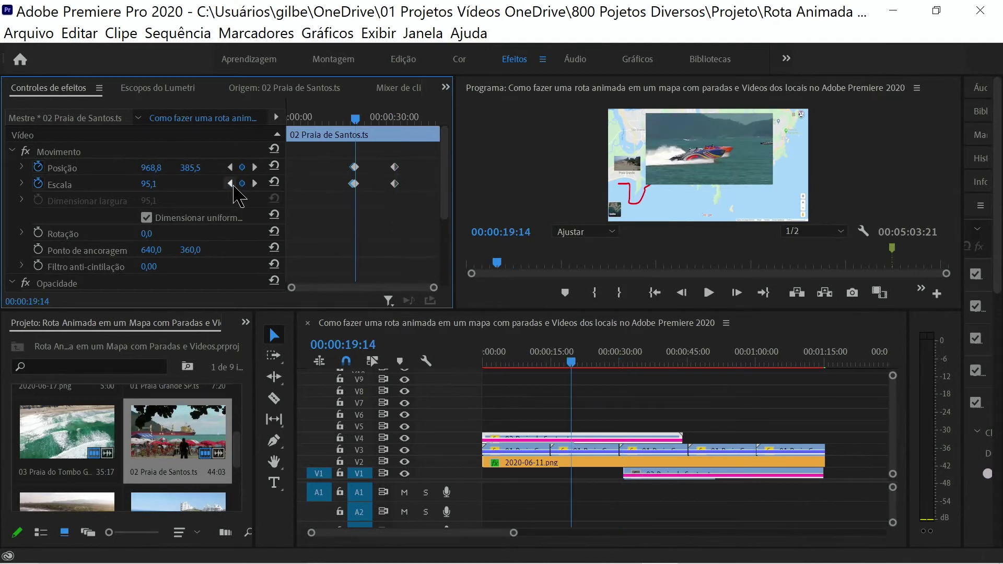
left_click(260, 184)
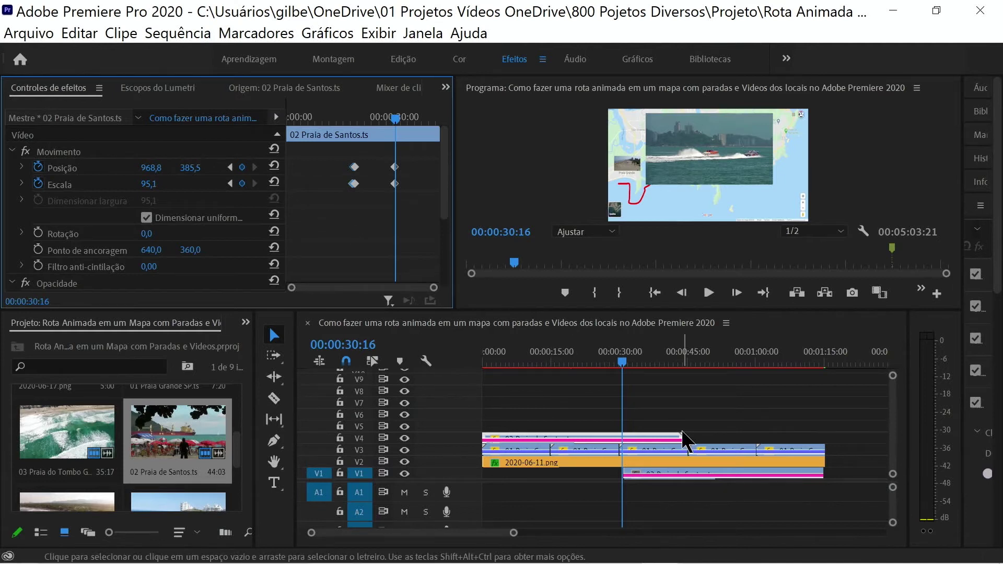
key("shift+Right")
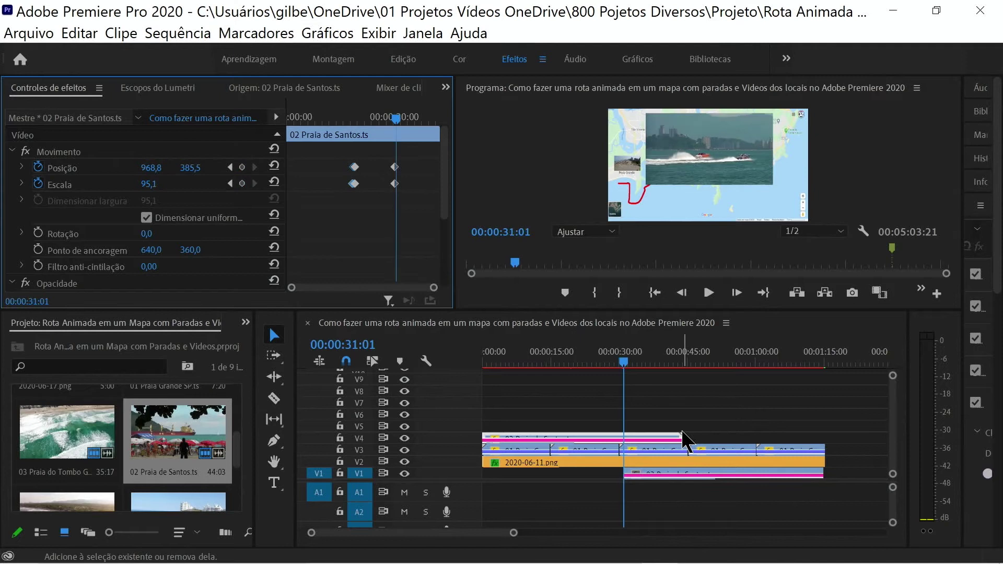
left_click_drag(292, 288, 332, 288)
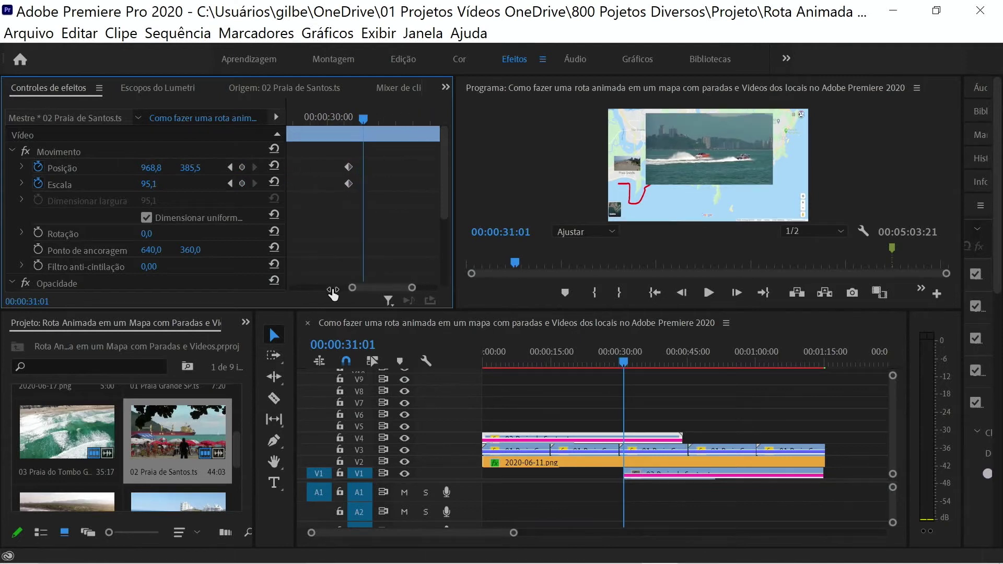
key("ctrl+v")
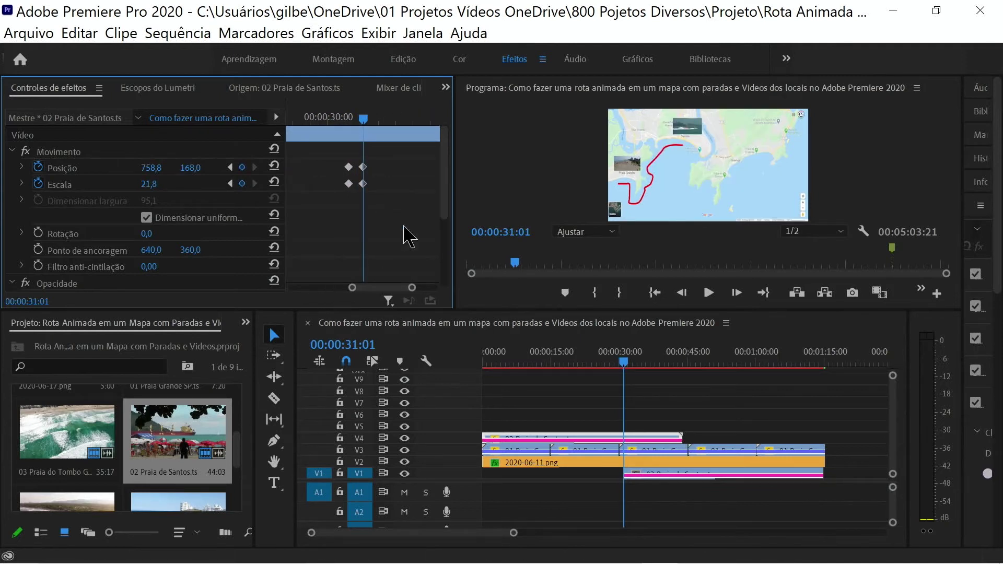
mouse_move(355, 121)
left_mouse_down()
mouse_move(276, 123)
mouse_move(358, 125)
left_mouse_up()
left_click(500, 151)
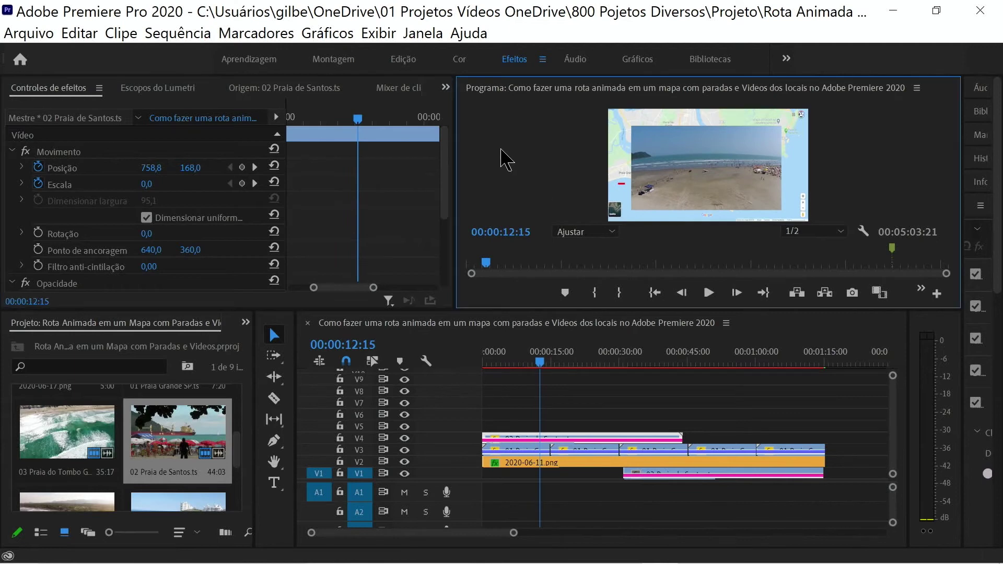
key("ctrl+grave")
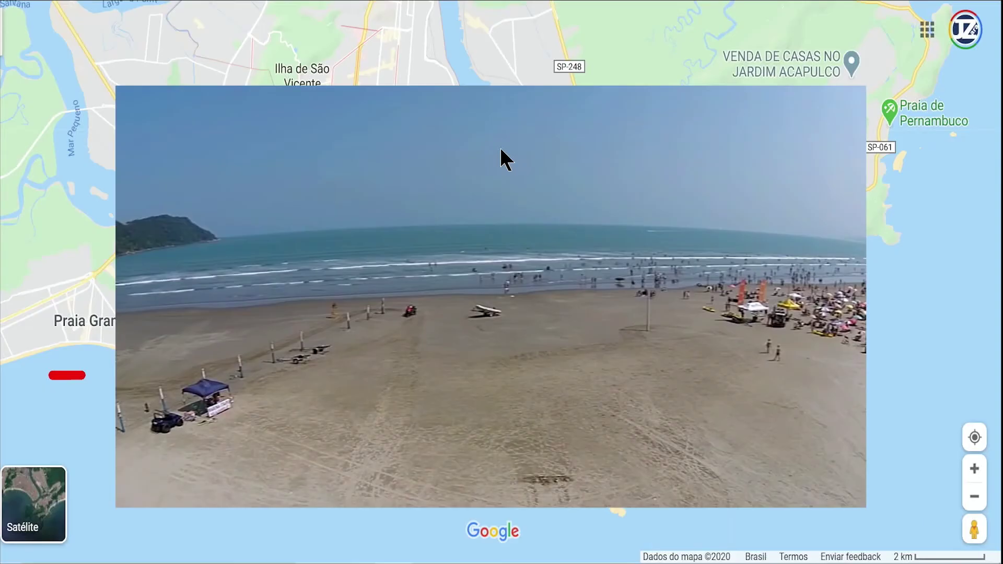
key("space")
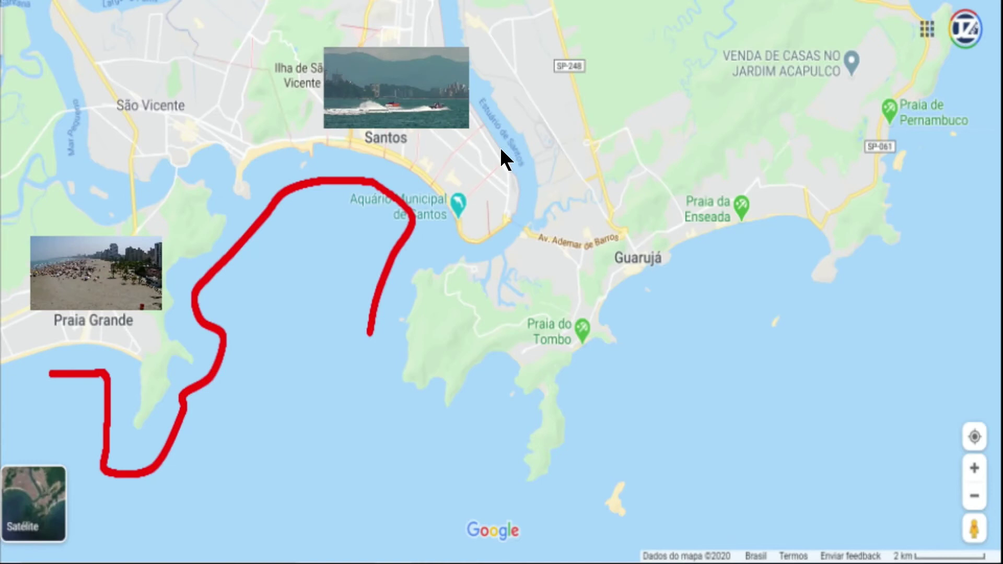
key("Escape")
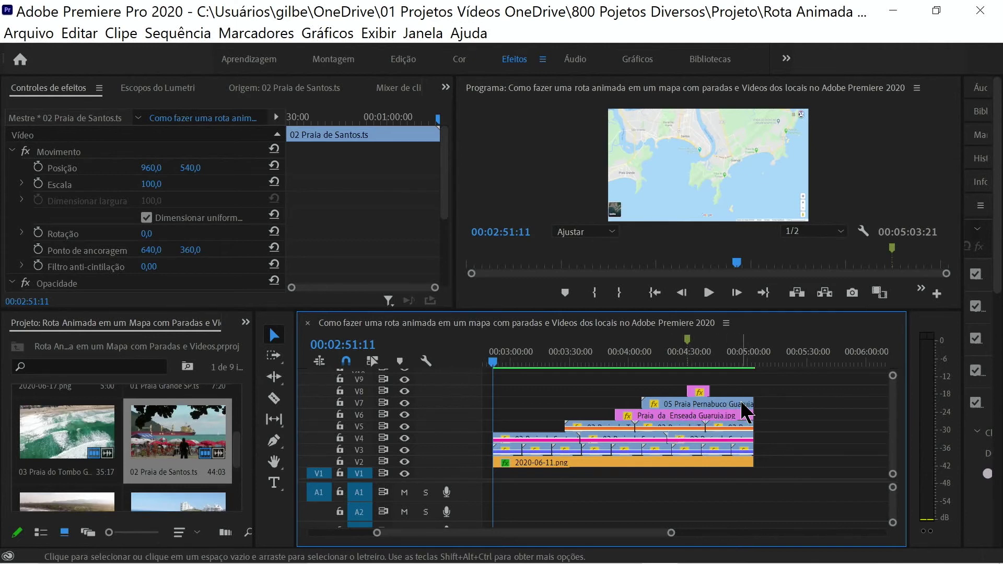
- Maximize the Program monitor to preview the Santos and Guarujá map animation full screen
left_click(551, 200)
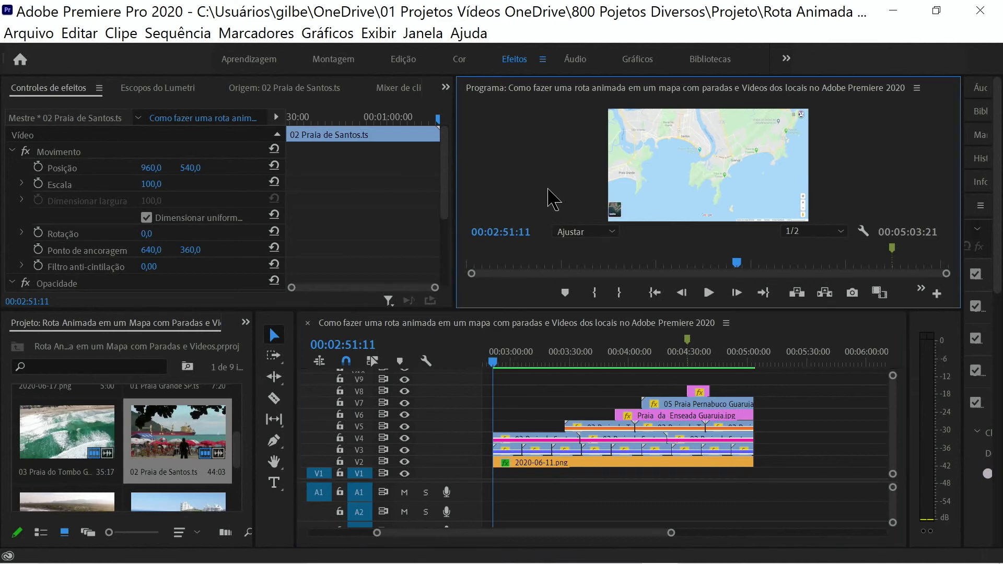
key("ctrl+grave")
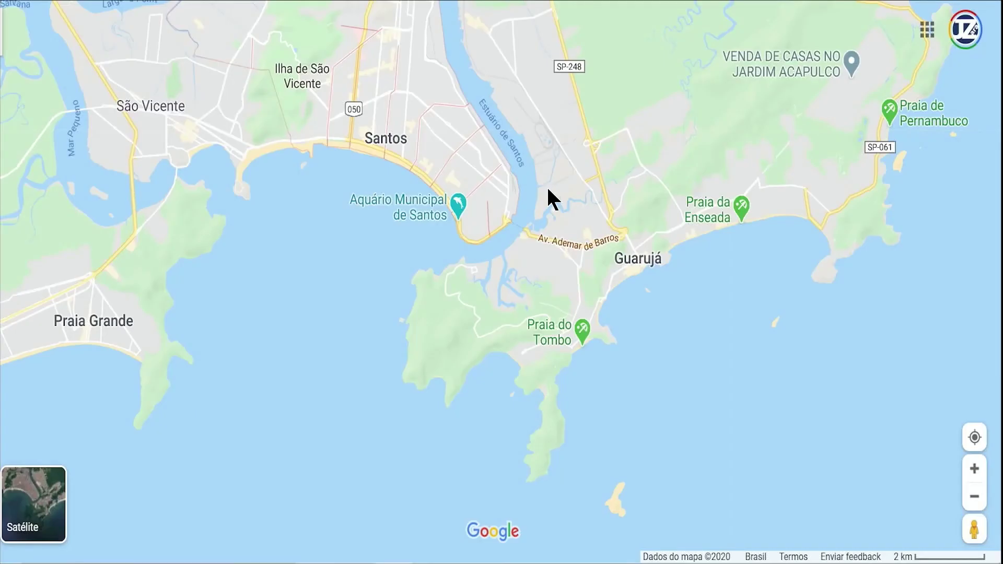